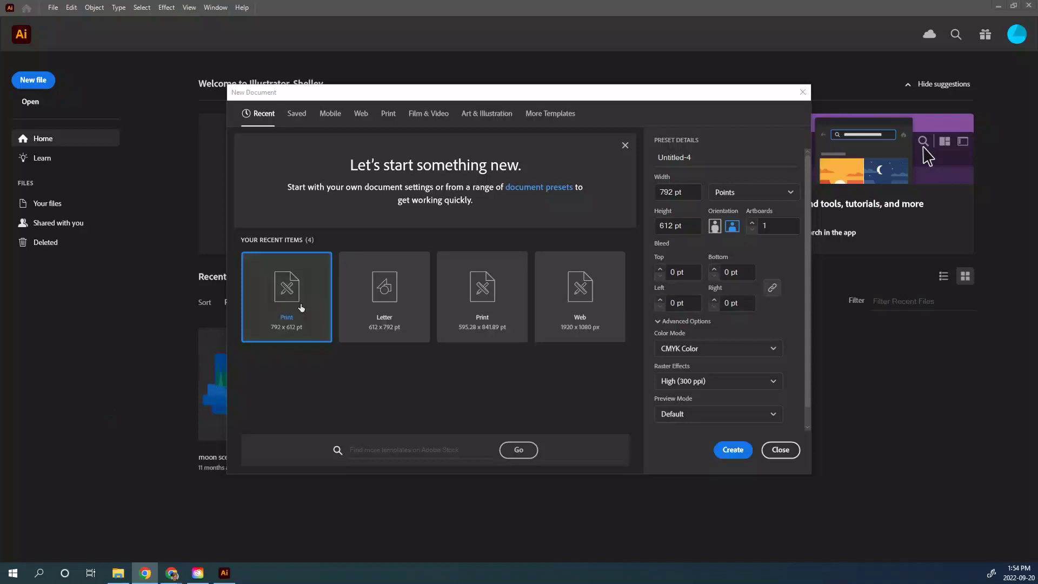
Create a new print document from the Letter preset in landscape orientation, 792 x 612 pt
{"action": "left_click", "coordinate": [393, 118]}
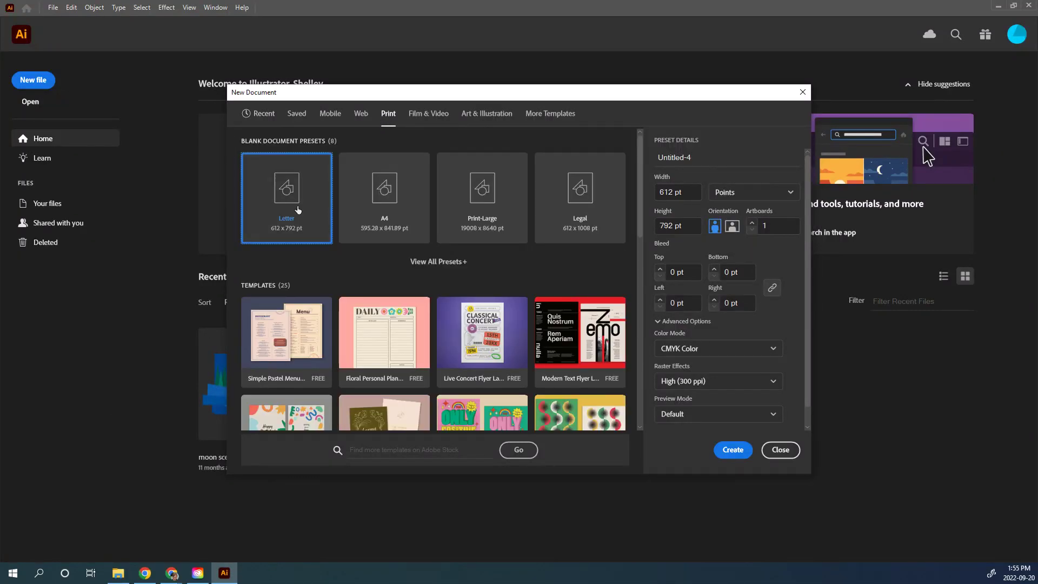
{"action": "left_click", "coordinate": [732, 226]}
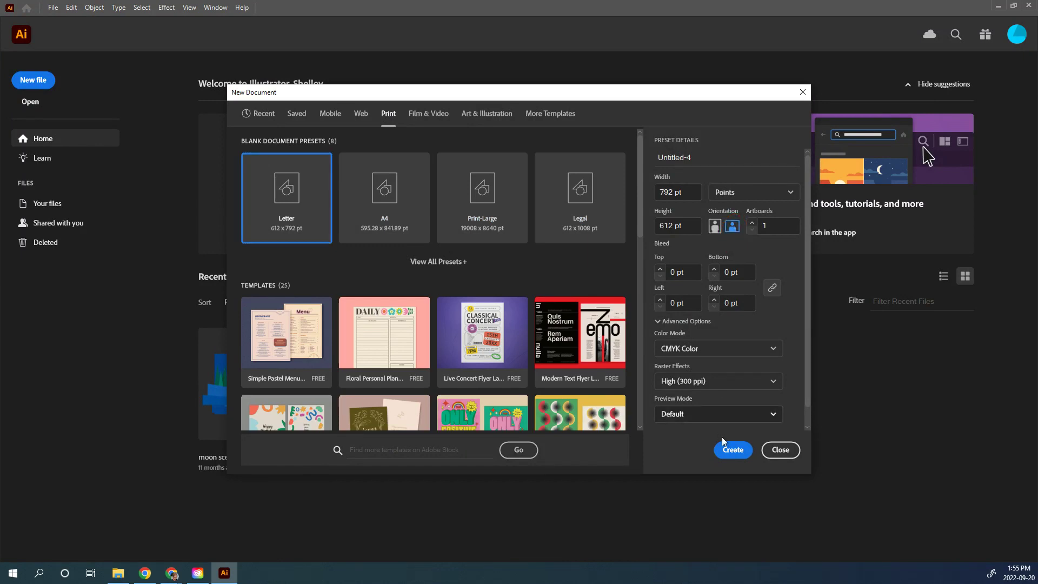
{"action": "left_click", "coordinate": [733, 452]}
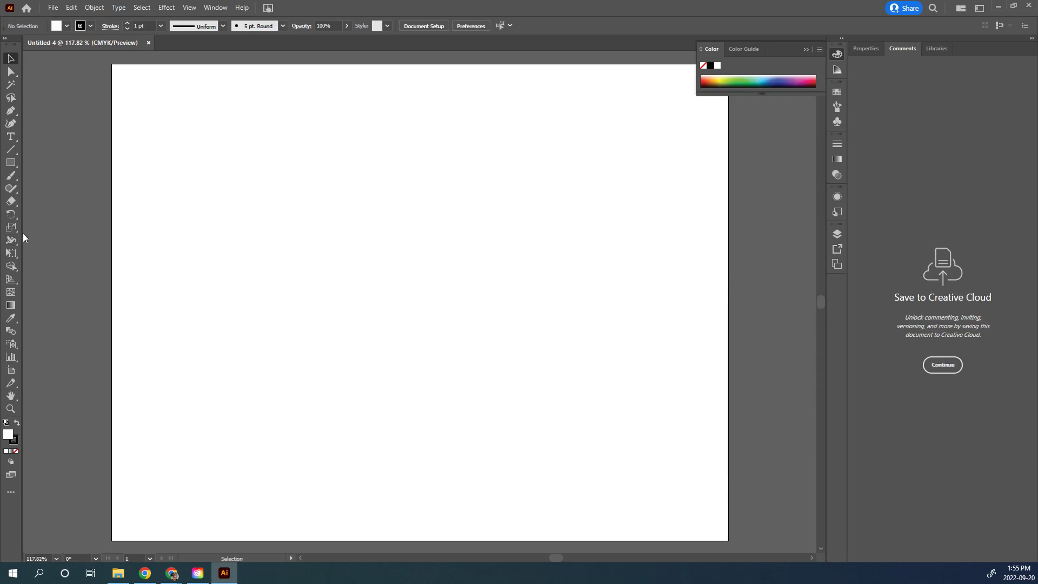
Add point text on the artboard reading "NUMERO" on the first line and "UNO" on the second
{"action": "left_click", "coordinate": [11, 137]}
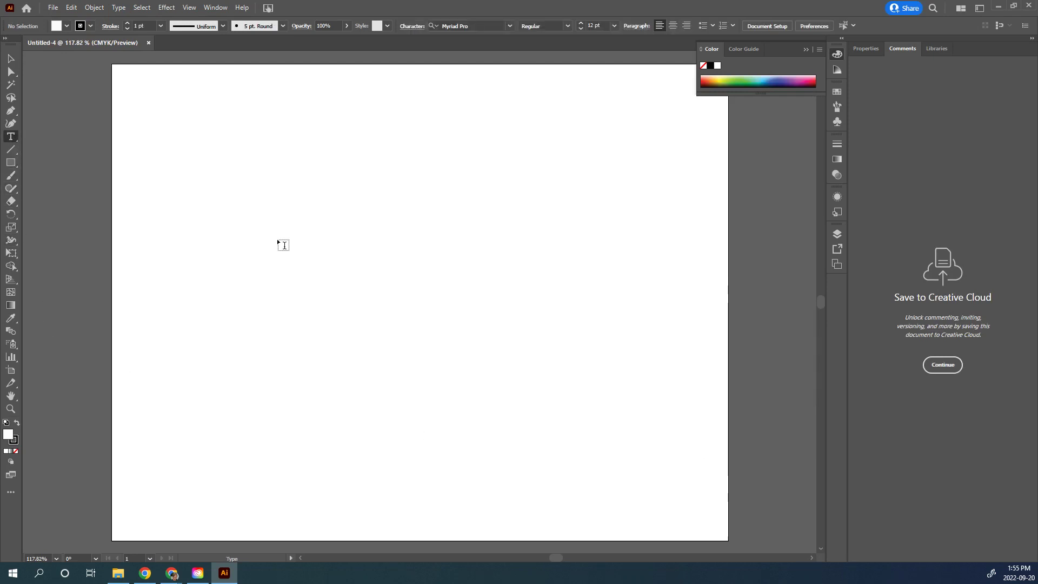
{"action": "left_click", "coordinate": [209, 215]}
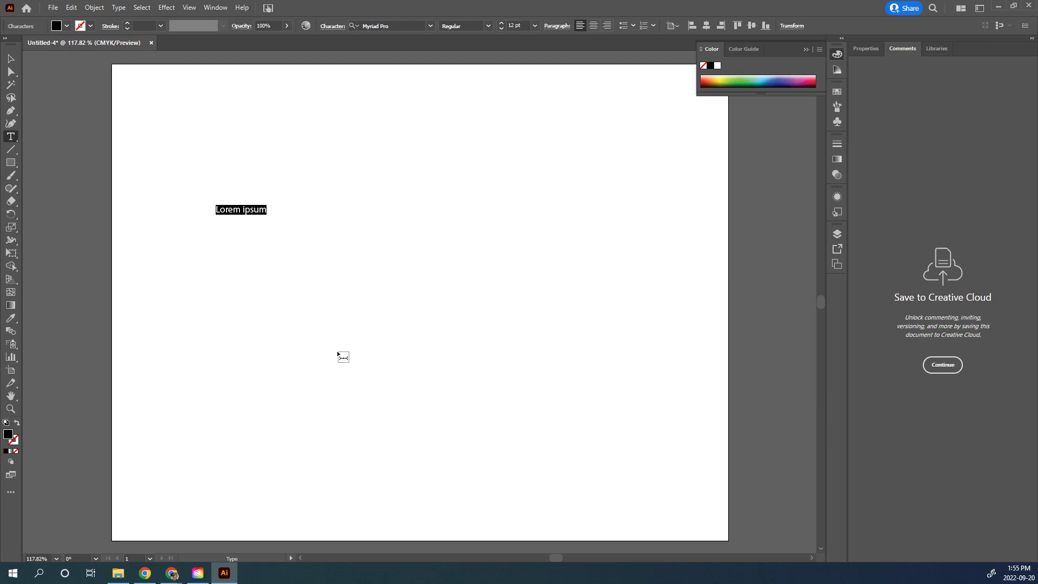
{"action": "type", "text": "NUMBER"}
{"action": "key", "text": "BackSpace"}
{"action": "key", "text": "BackSpace"}
{"action": "key", "text": "BackSpace"}
{"action": "type", "text": "ERO"}
{"action": "key", "text": "Return"}
{"action": "type", "text": "UNO"}
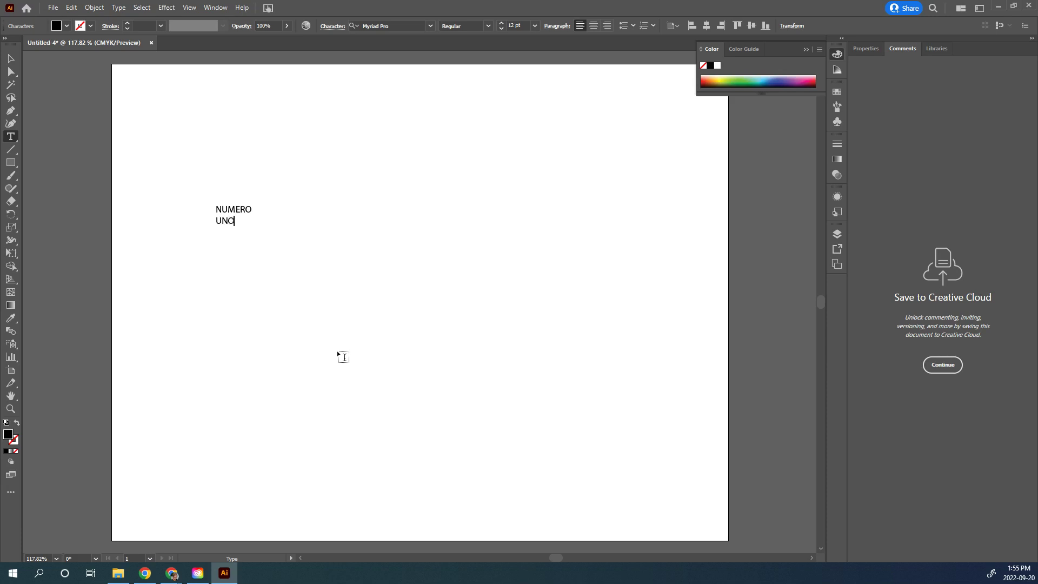
Right-align both lines of the text and set their font size to 72 pt
{"action": "left_click_drag", "start_coordinate": [235, 222], "coordinate": [216, 209]}
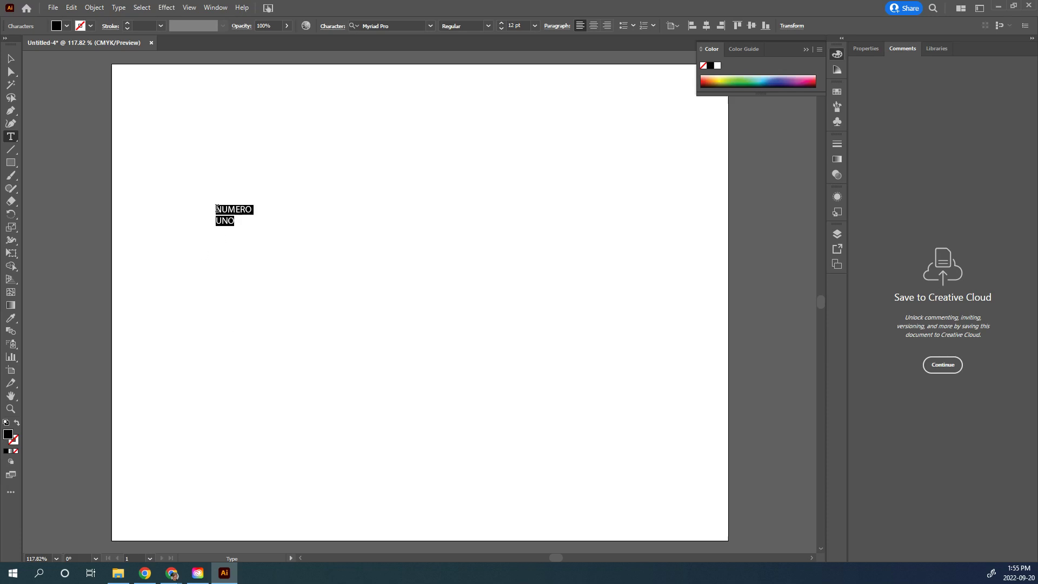
{"action": "left_click", "coordinate": [607, 25]}
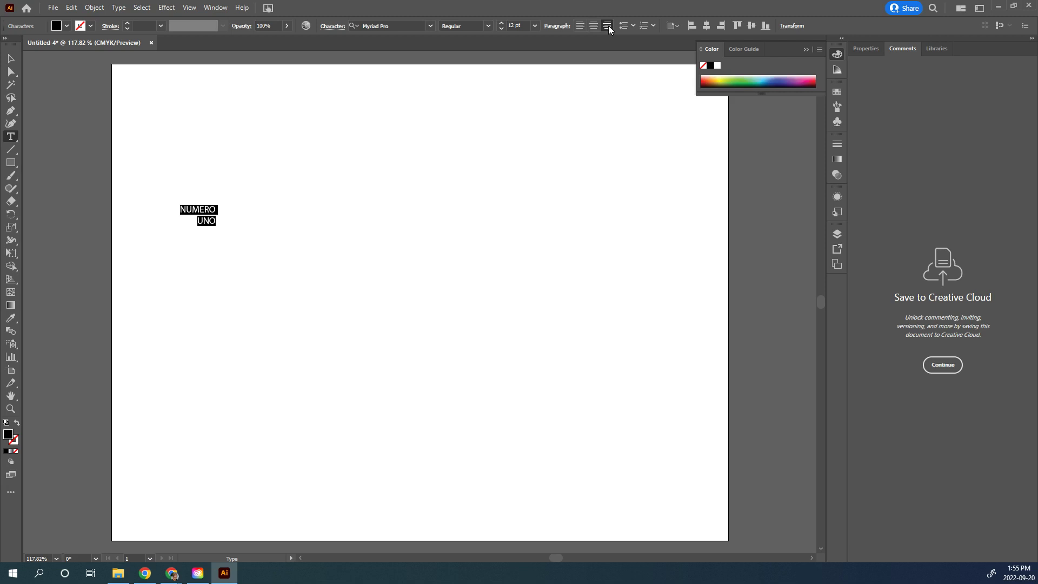
{"action": "left_click", "coordinate": [501, 22]}
{"action": "left_click", "coordinate": [535, 26]}
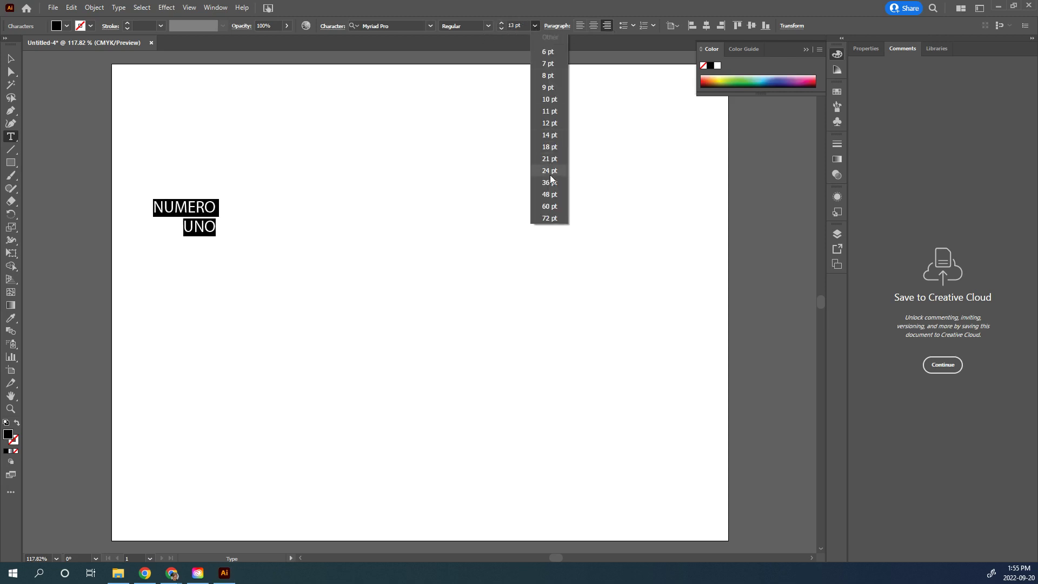
{"action": "left_click", "coordinate": [550, 219]}
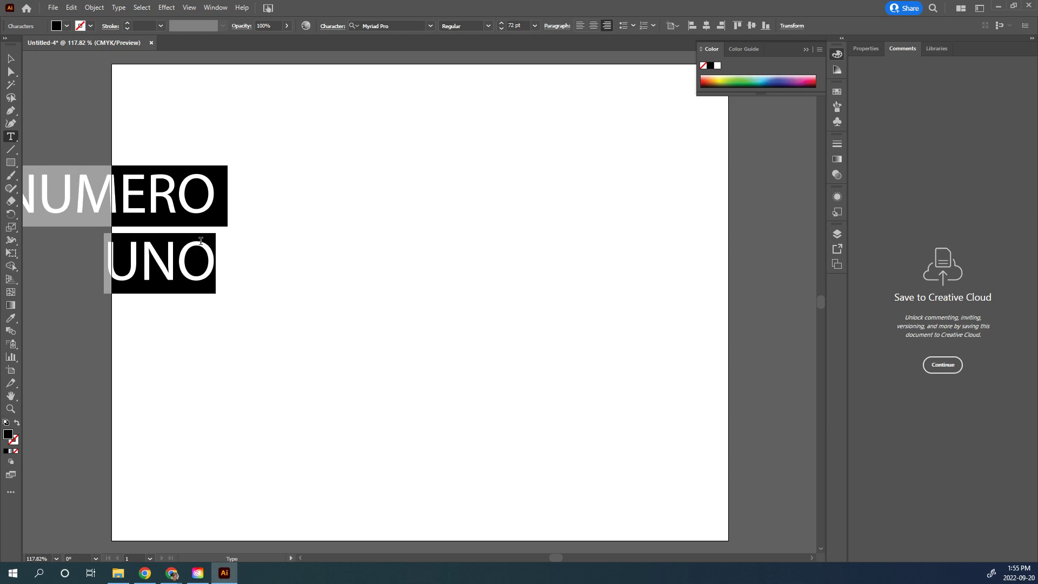
{"action": "key", "text": "Escape"}
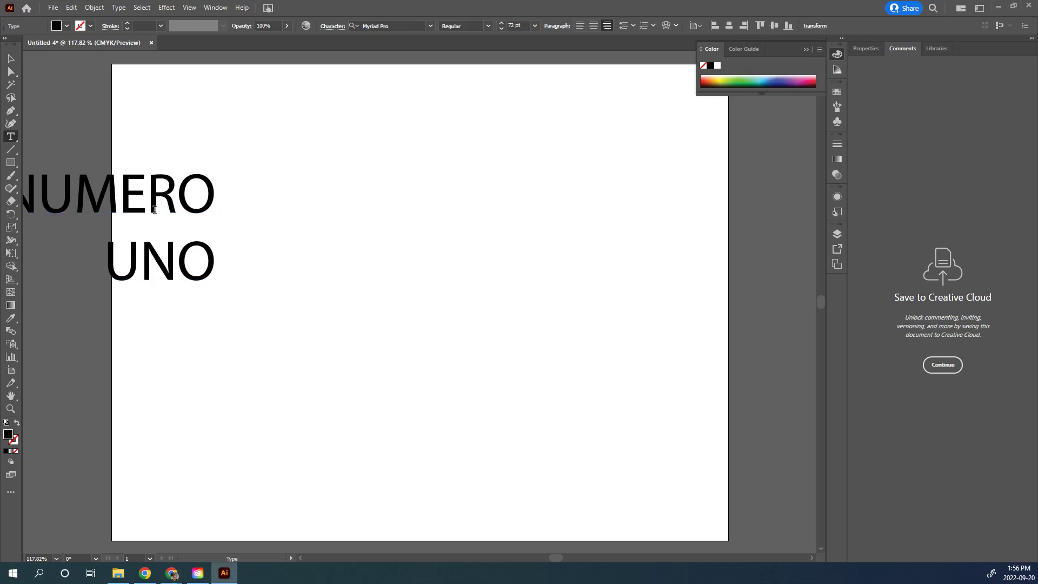
Move the NUMERO UNO text fully onto the artboard, near its centre
{"action": "left_click", "coordinate": [155, 201]}
{"action": "key", "text": "Escape"}
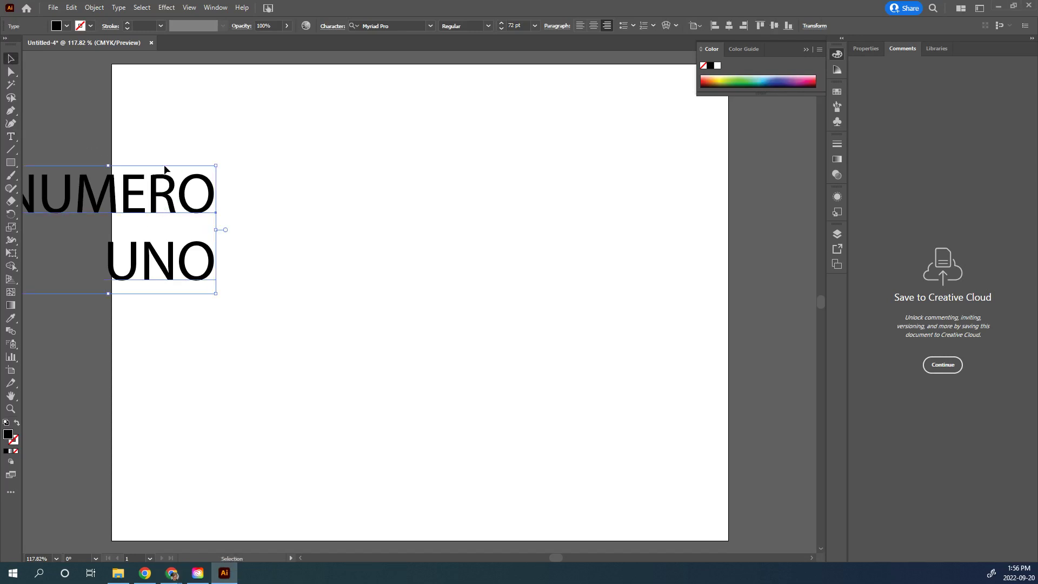
{"action": "left_click_drag", "start_coordinate": [170, 176], "coordinate": [460, 243]}
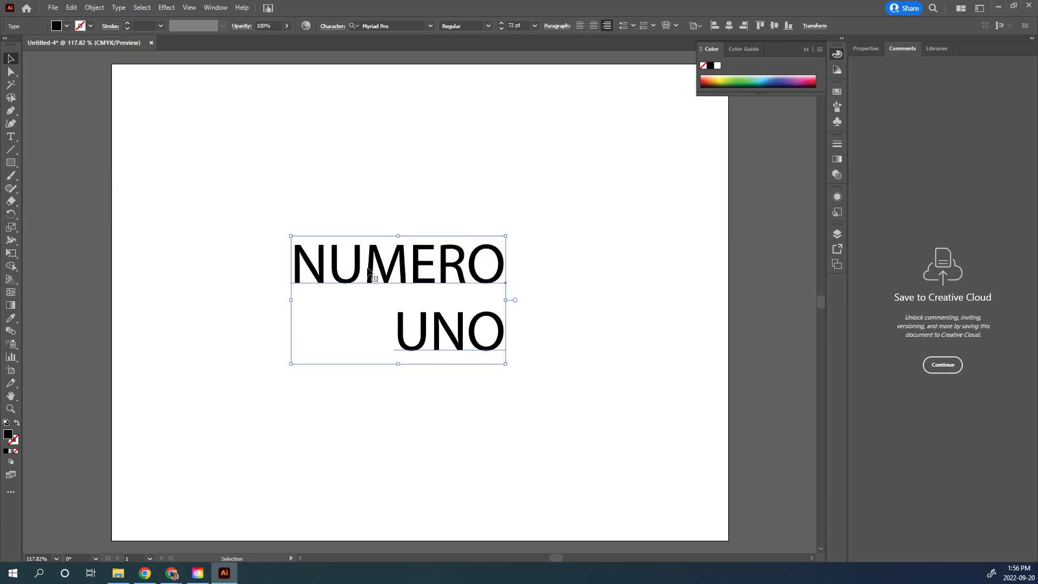
Enlarge both lines of the NUMERO UNO text to a font size of 119 pt
{"action": "key", "text": "t"}
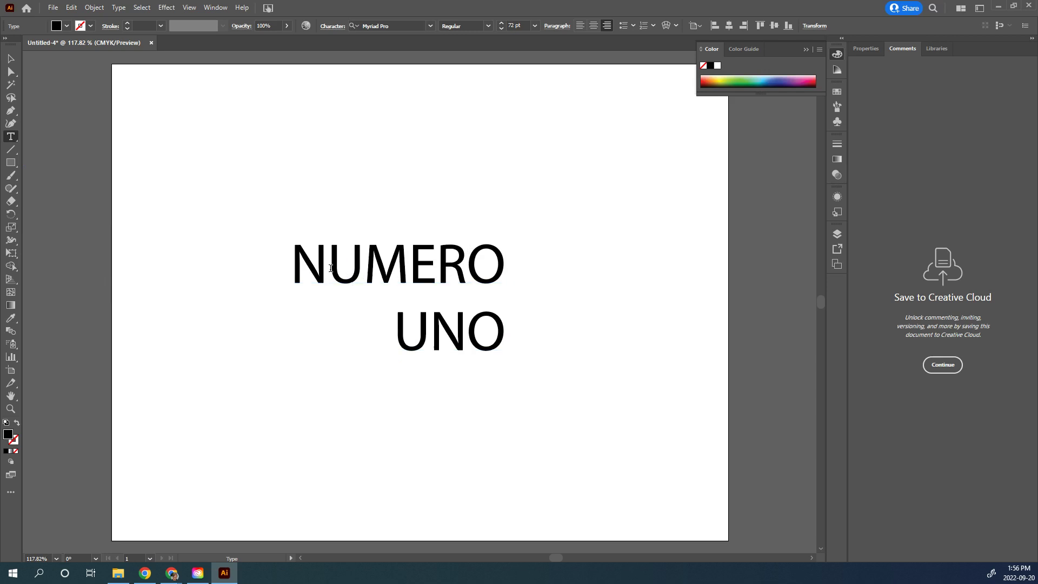
{"action": "double_click", "coordinate": [346, 271]}
{"action": "left_click", "coordinate": [354, 272]}
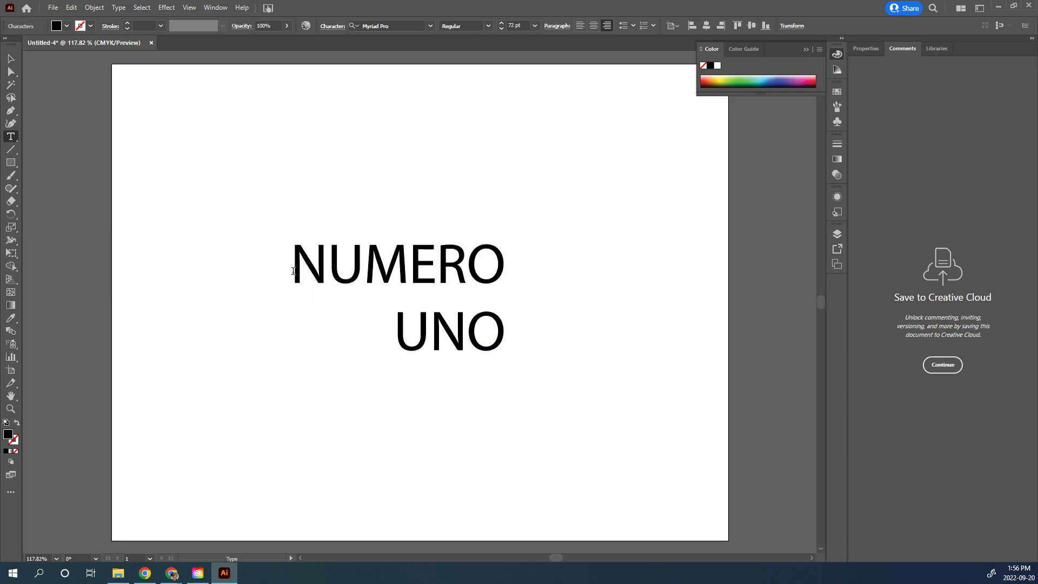
{"action": "left_click_drag", "start_coordinate": [293, 276], "coordinate": [502, 337]}
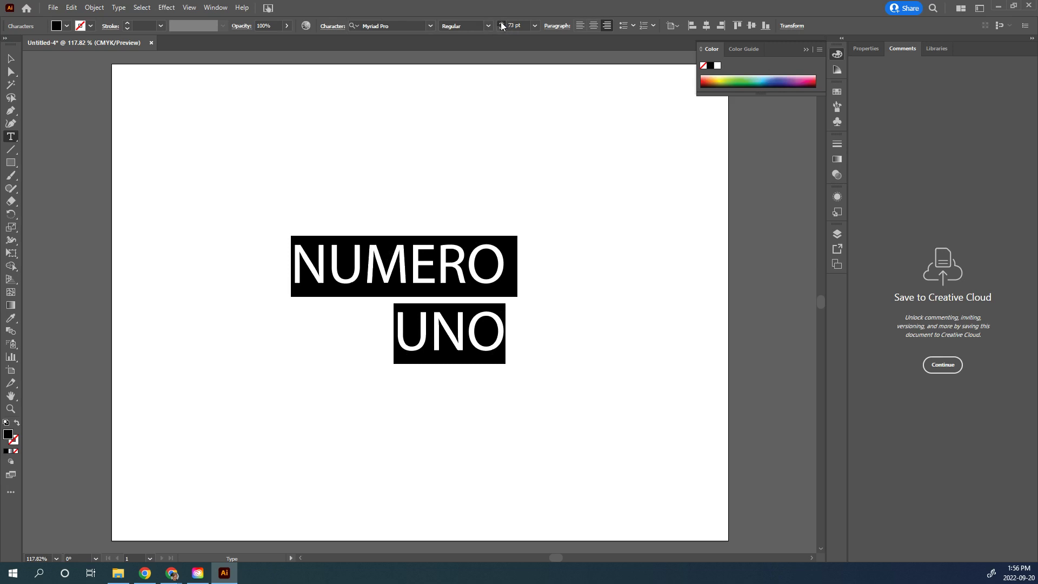
{"action": "left_click_drag", "start_coordinate": [502, 24], "coordinate": [502, 23]}
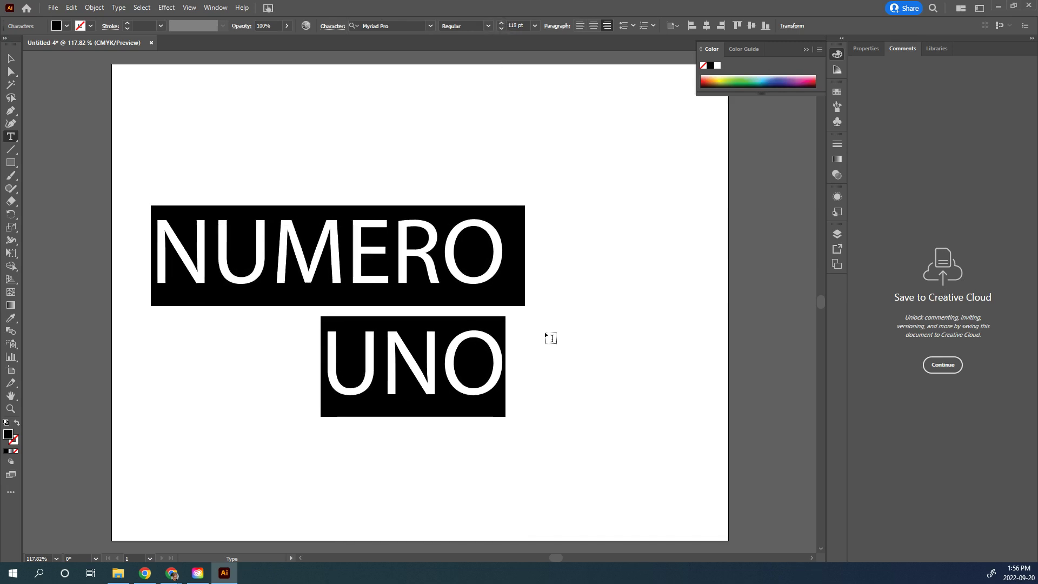
{"action": "left_click", "coordinate": [539, 314], "text": "ctrl"}
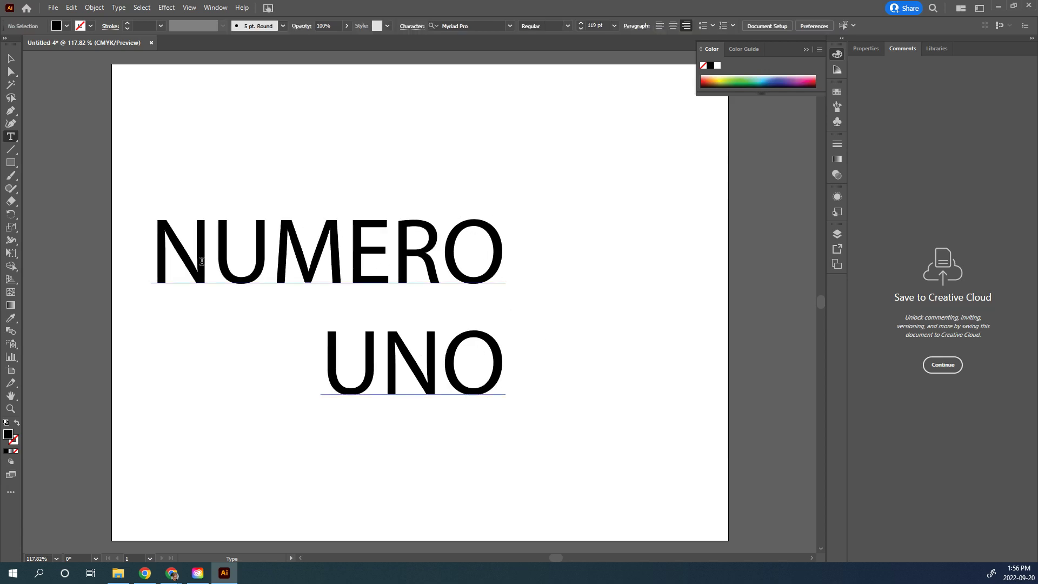
Apply the Adobe font Adelle Sans Bold to both text lines and move the text so it sits centred on the artboard
{"action": "left_click_drag", "start_coordinate": [156, 267], "coordinate": [490, 369]}
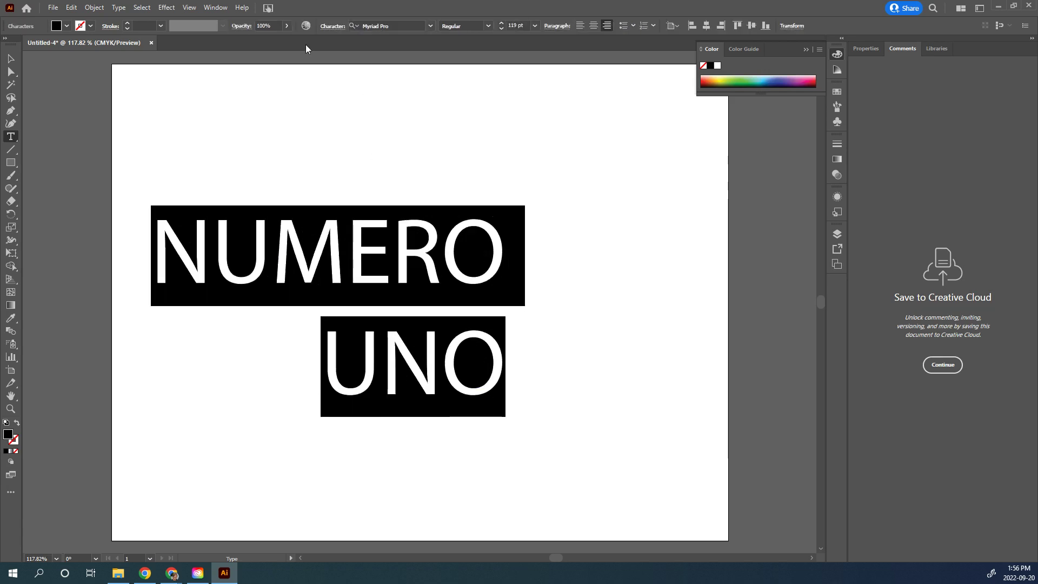
{"action": "left_click", "coordinate": [431, 26]}
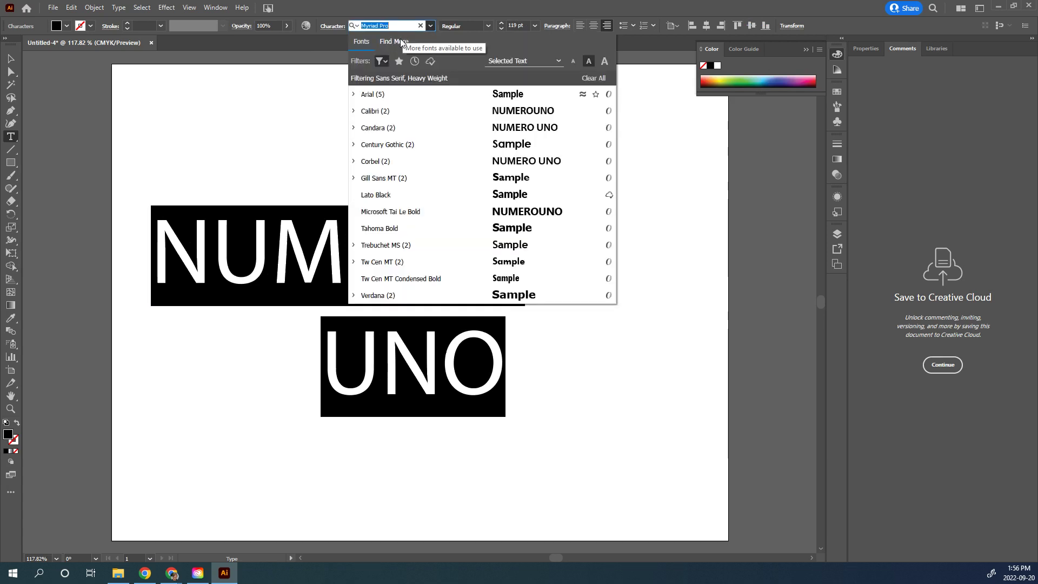
{"action": "mouse_move", "coordinate": [402, 48]}
{"action": "left_mouse_down"}
{"action": "mouse_move", "coordinate": [378, 32]}
{"action": "mouse_move", "coordinate": [384, 48]}
{"action": "mouse_move", "coordinate": [429, 44]}
{"action": "mouse_move", "coordinate": [393, 44]}
{"action": "left_mouse_up"}
{"action": "key", "text": "Escape"}
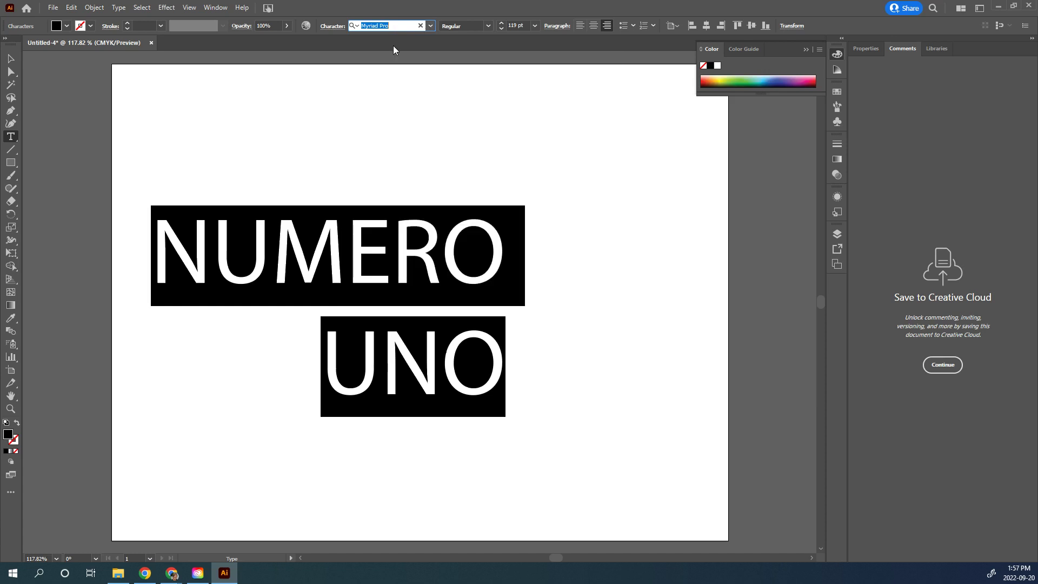
{"action": "left_click", "coordinate": [431, 27]}
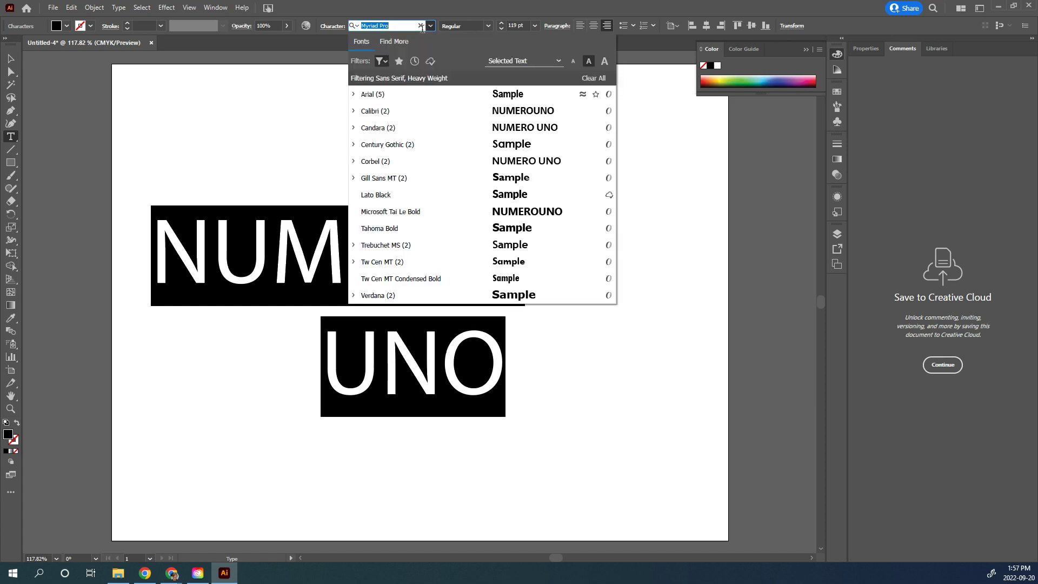
{"action": "left_click", "coordinate": [390, 42]}
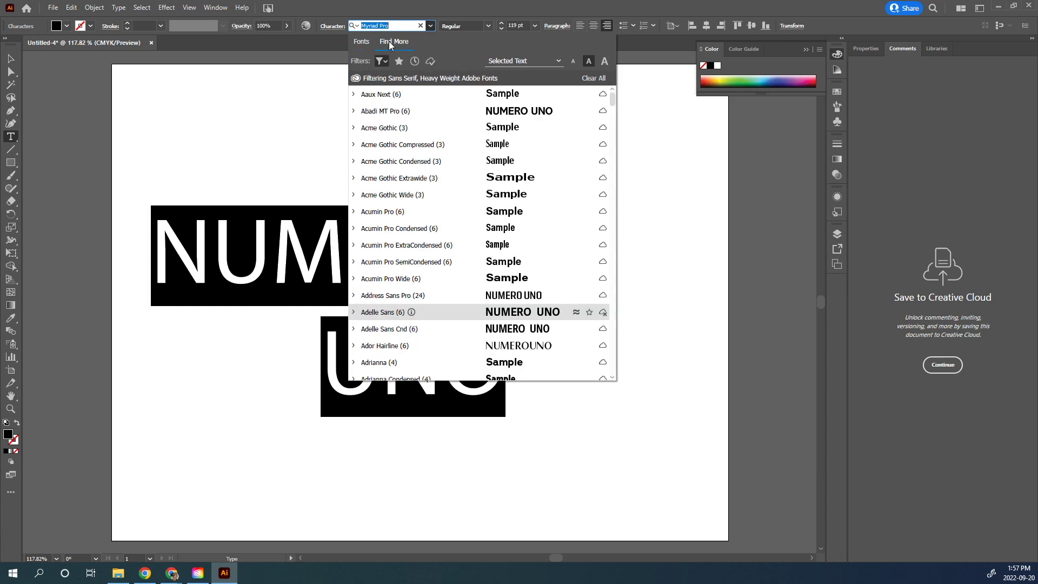
{"action": "left_click", "coordinate": [381, 61]}
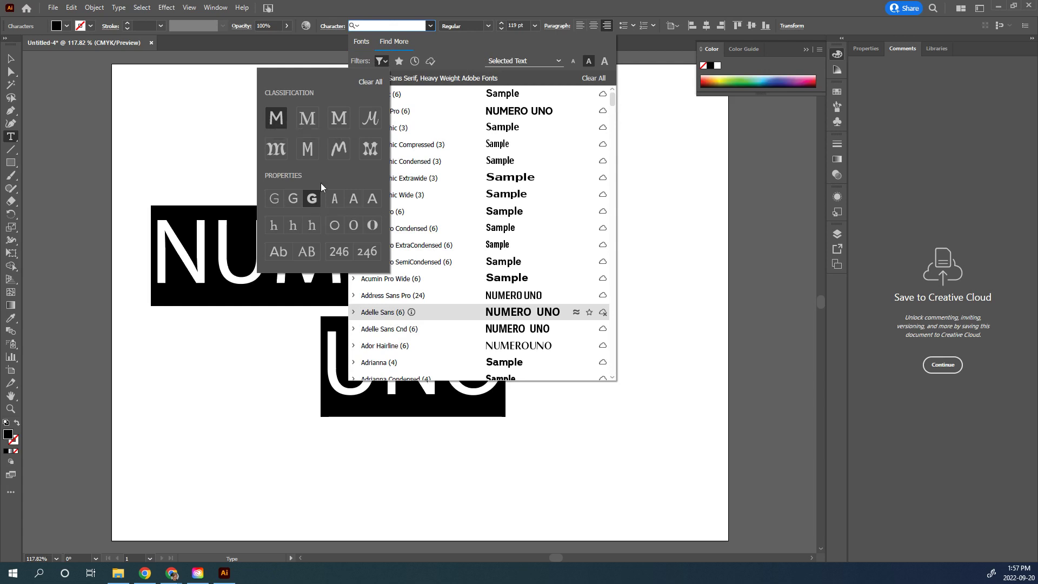
{"action": "left_click", "coordinate": [377, 60]}
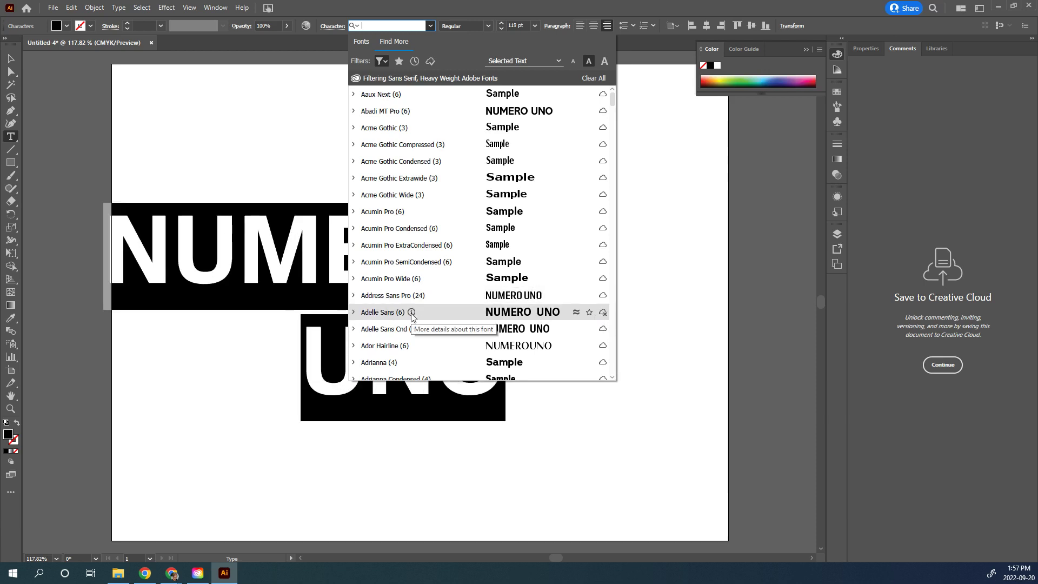
{"action": "left_click", "coordinate": [354, 313]}
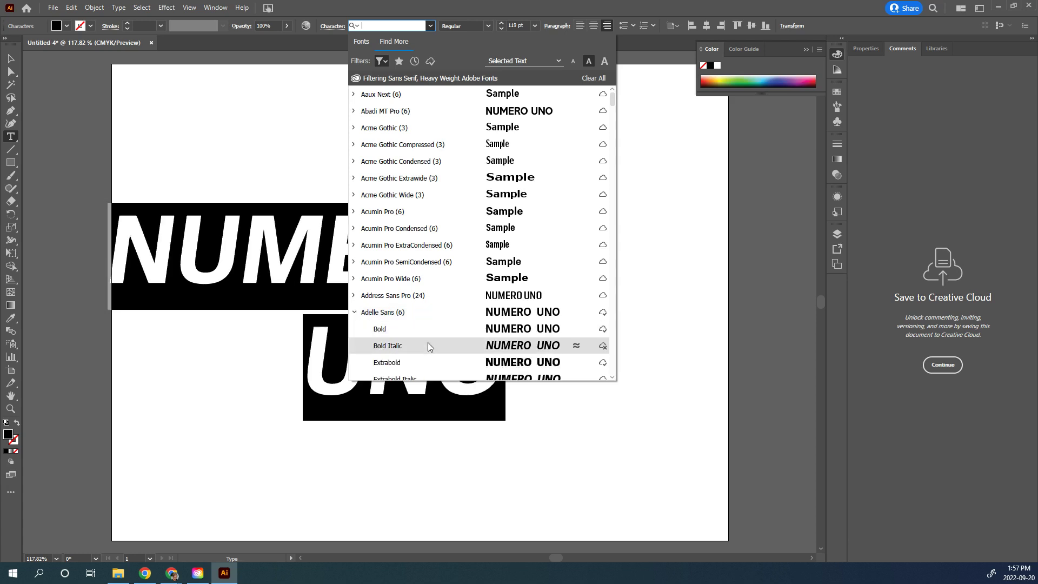
{"action": "scroll", "coordinate": [437, 337], "scroll_direction": "down", "scroll_amount": 1}
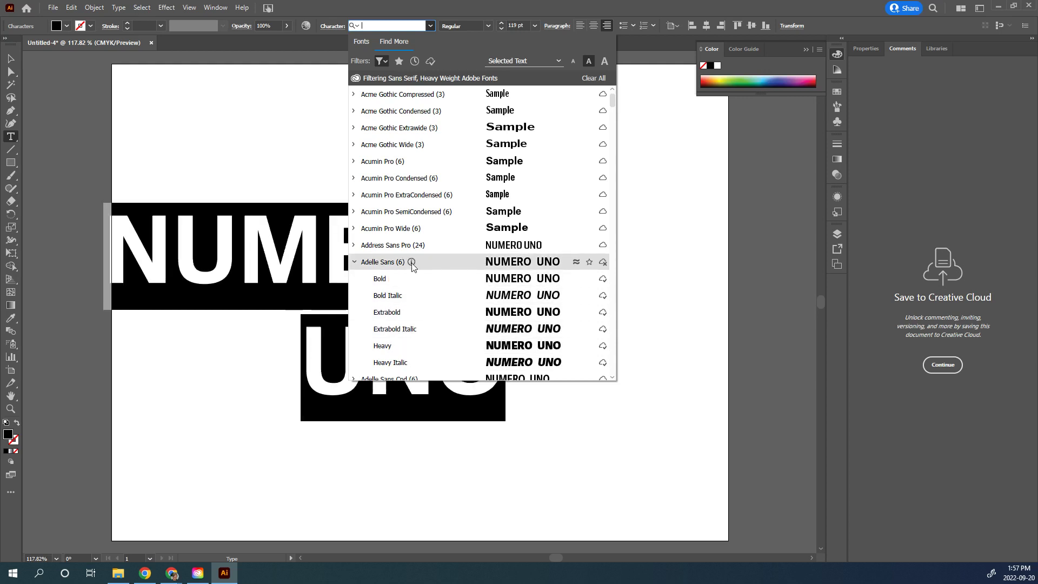
{"action": "left_click", "coordinate": [429, 263]}
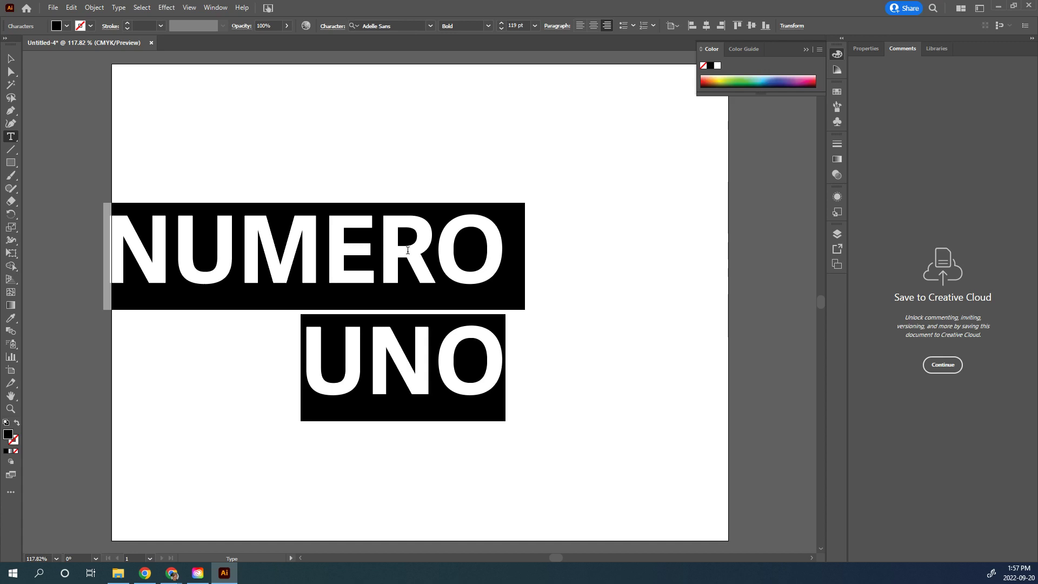
{"action": "key", "text": "Escape"}
{"action": "left_click_drag", "start_coordinate": [406, 302], "coordinate": [494, 300]}
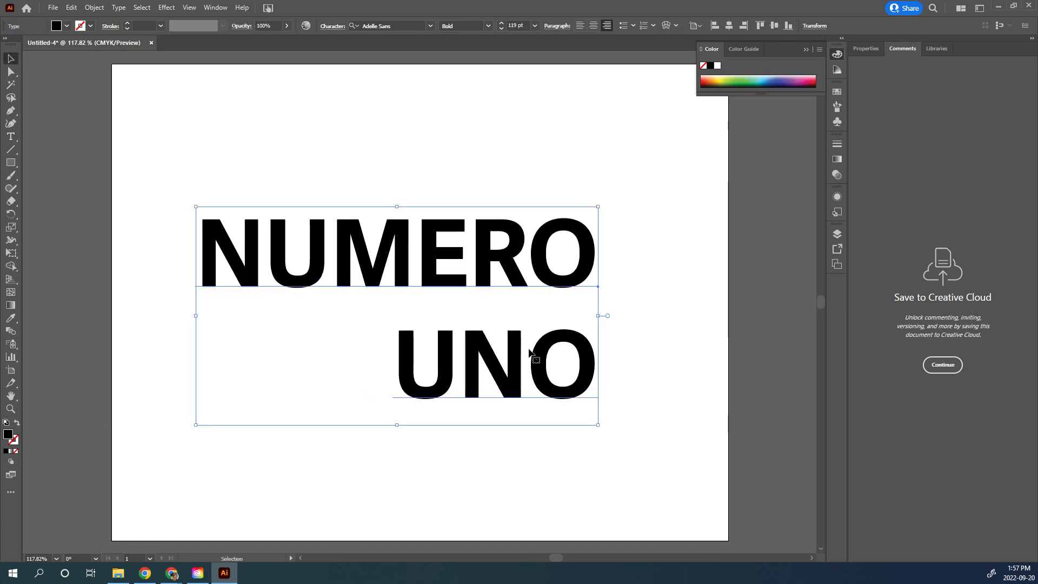
Tighten the spacing between the two lines by setting the leading of UNO to 104 pt
{"action": "double_click", "coordinate": [523, 363]}
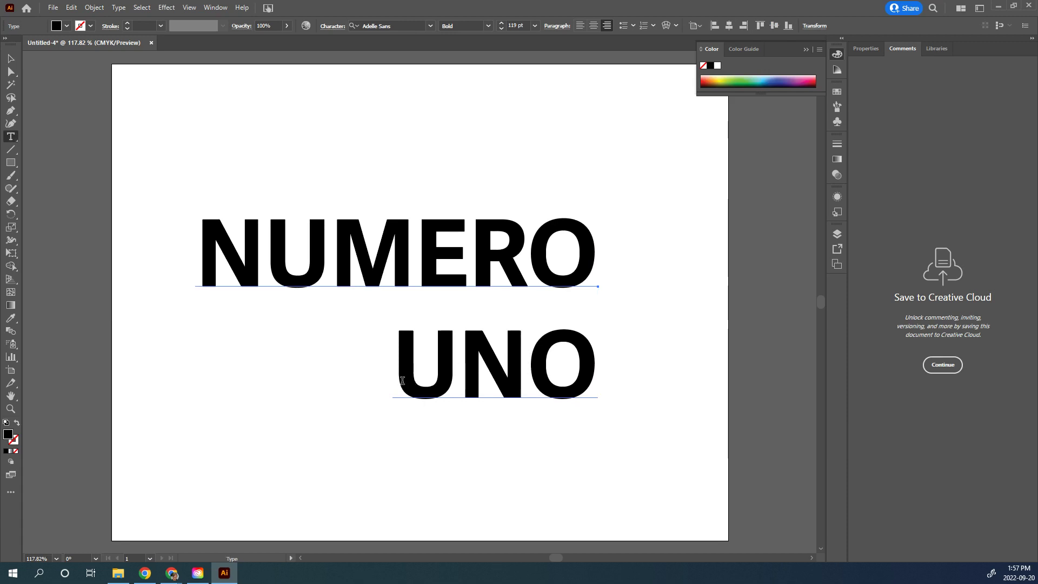
{"action": "left_click_drag", "start_coordinate": [402, 380], "coordinate": [583, 381]}
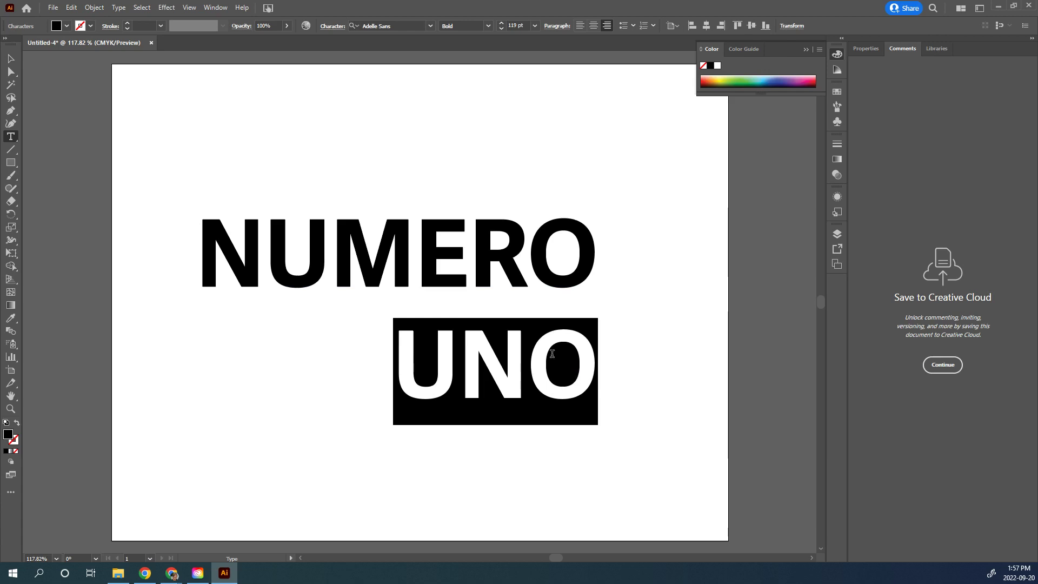
{"action": "left_click", "coordinate": [340, 28]}
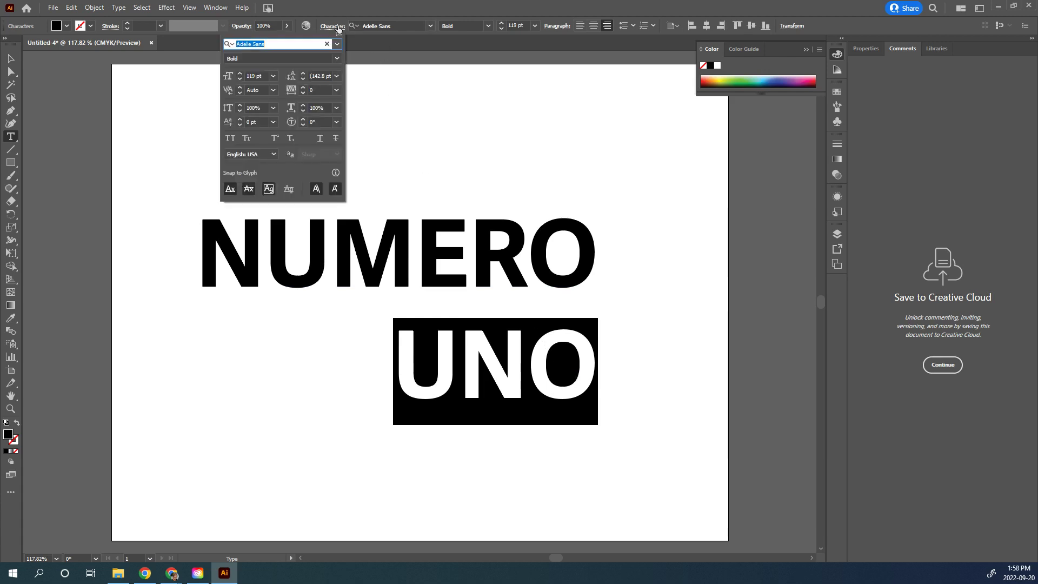
{"action": "left_click", "coordinate": [303, 74]}
{"action": "left_click", "coordinate": [303, 74]}
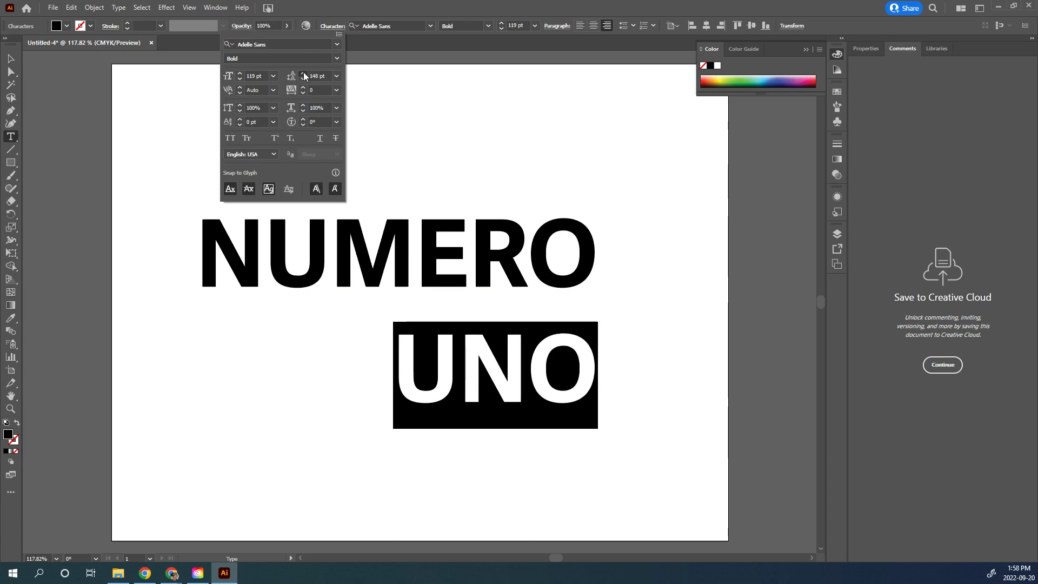
{"action": "left_click", "coordinate": [303, 79]}
{"action": "left_click", "coordinate": [304, 79]}
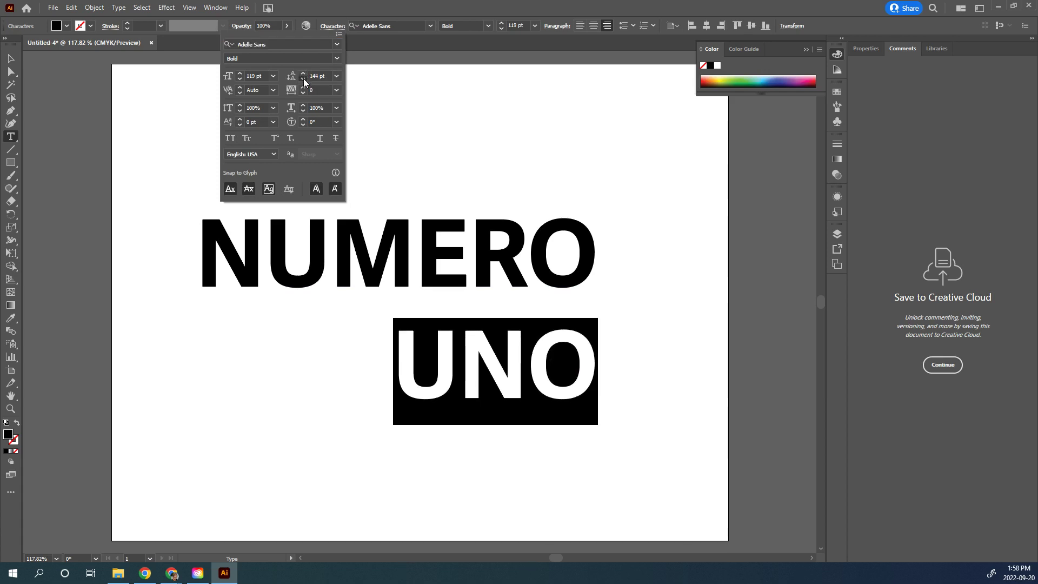
{"action": "left_click_drag", "start_coordinate": [304, 79], "coordinate": [304, 79]}
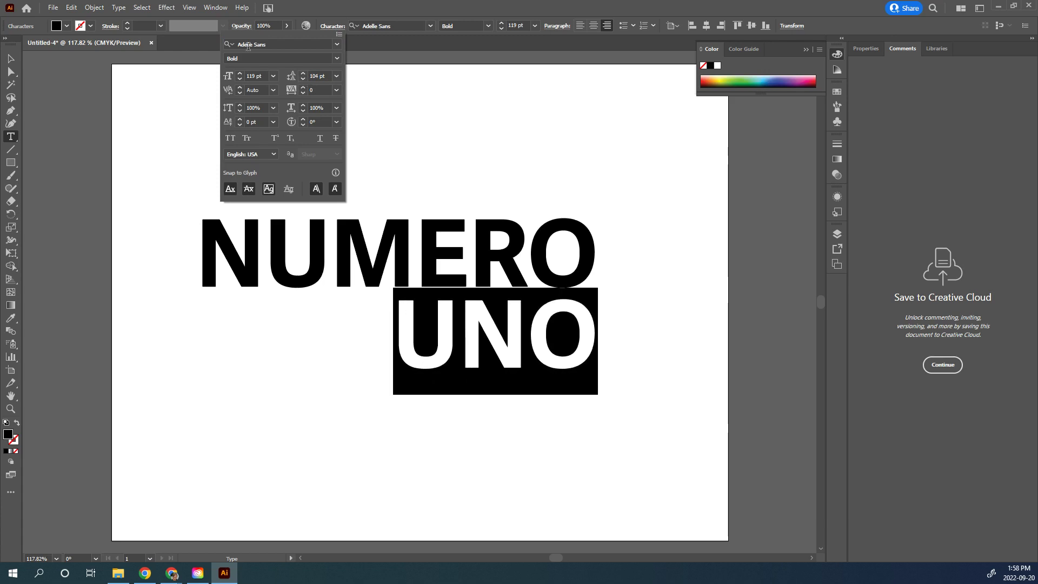
Fill the word UNO with the dark blue swatch and the word NUMERO with CMYK Magenta
{"action": "left_click", "coordinate": [57, 27]}
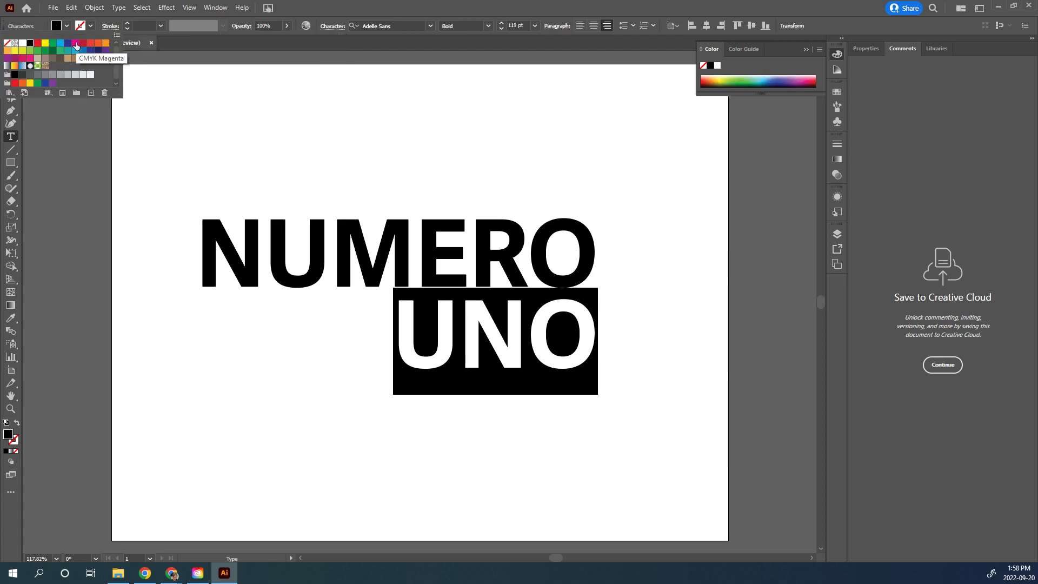
{"action": "left_click", "coordinate": [68, 45]}
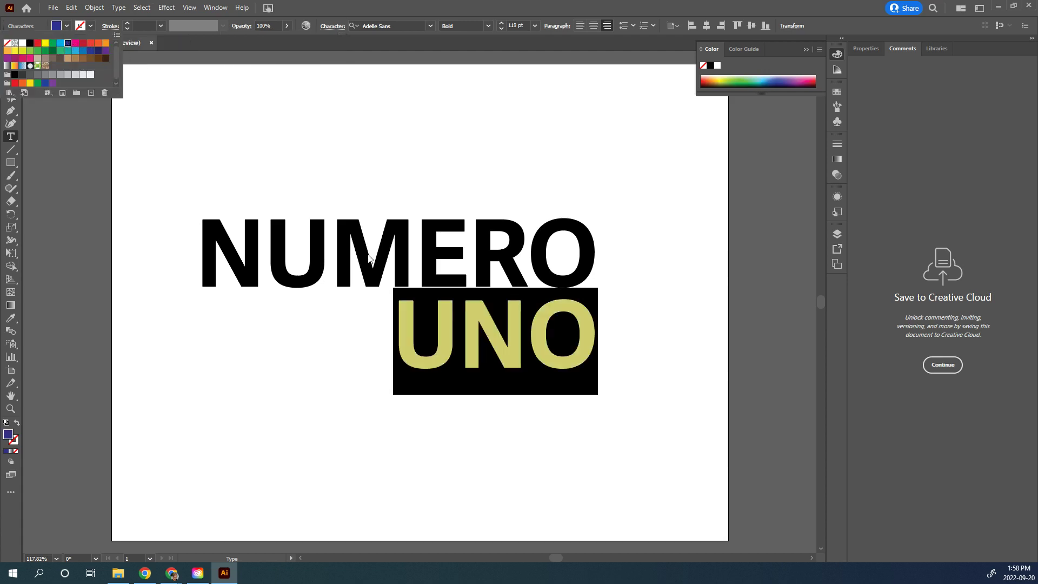
{"action": "key", "text": "Escape"}
{"action": "double_click", "coordinate": [236, 265]}
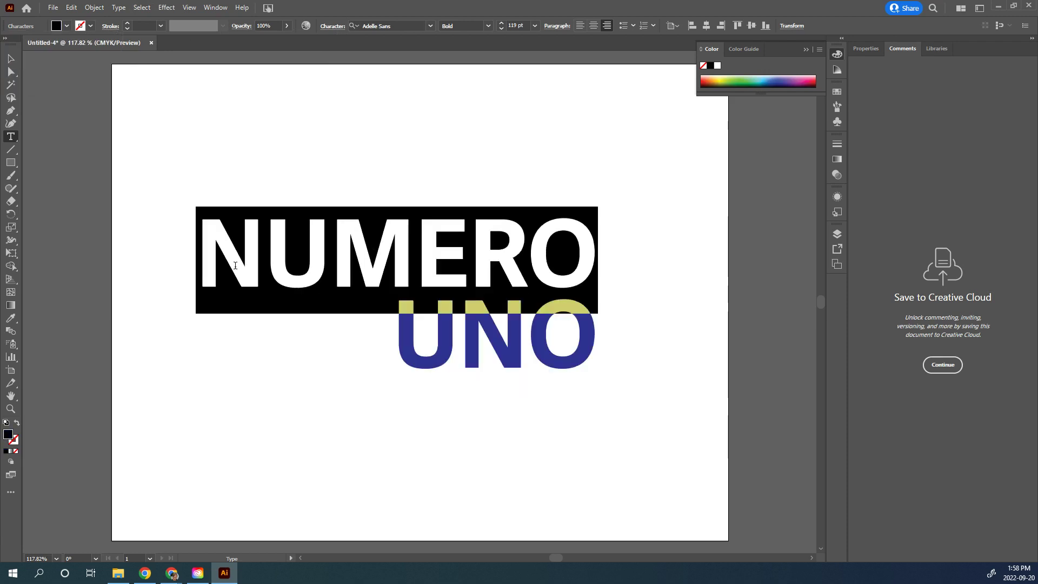
{"action": "left_click", "coordinate": [58, 26]}
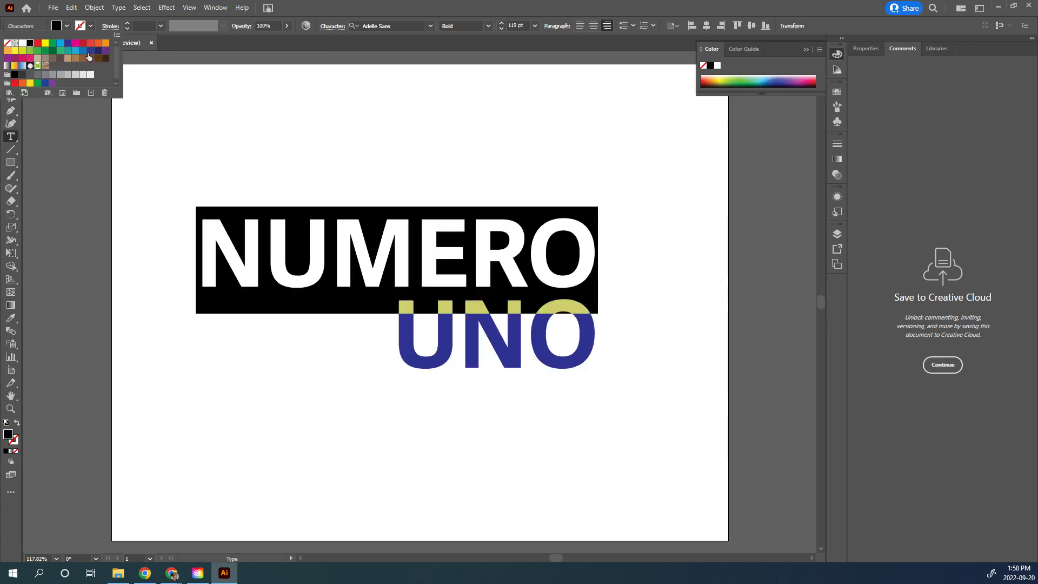
{"action": "left_click", "coordinate": [76, 44]}
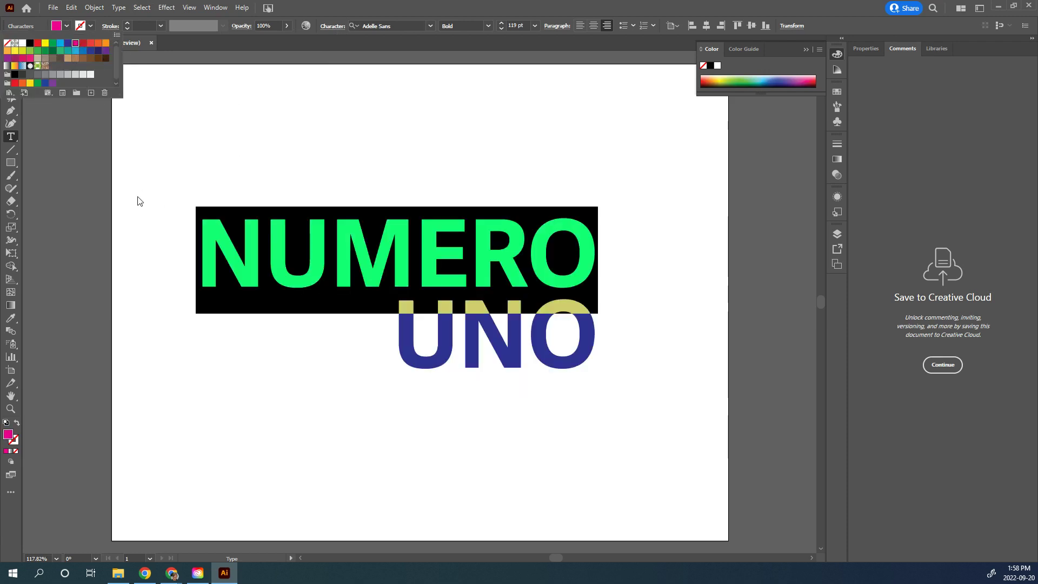
{"action": "key", "text": "Escape"}
{"action": "left_click", "coordinate": [11, 59]}
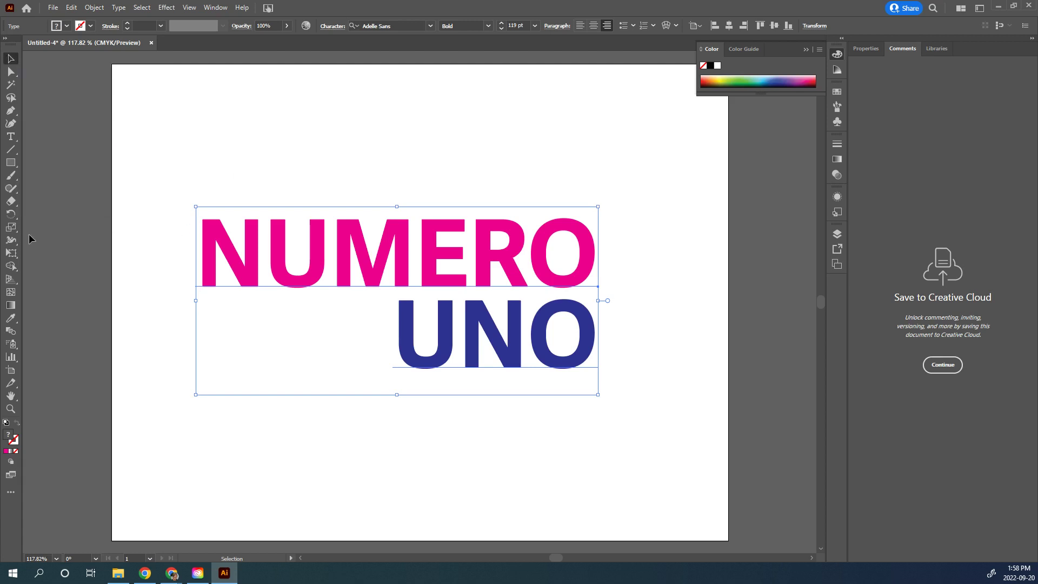
Convert the NUMERO UNO text to outlines and deselect it
{"action": "left_click", "coordinate": [10, 136]}
{"action": "left_click", "coordinate": [361, 279]}
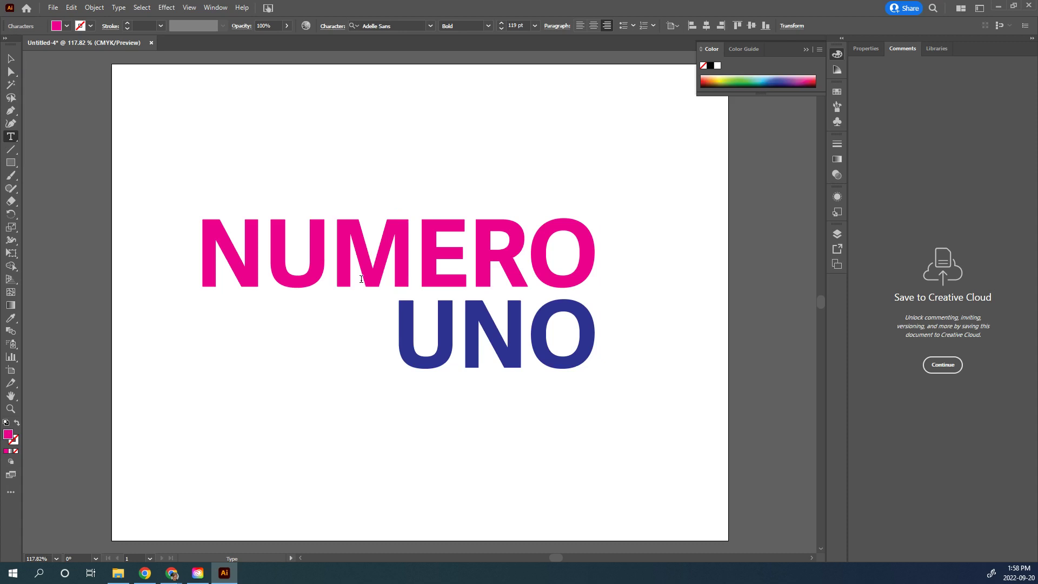
{"action": "key", "text": "Escape"}
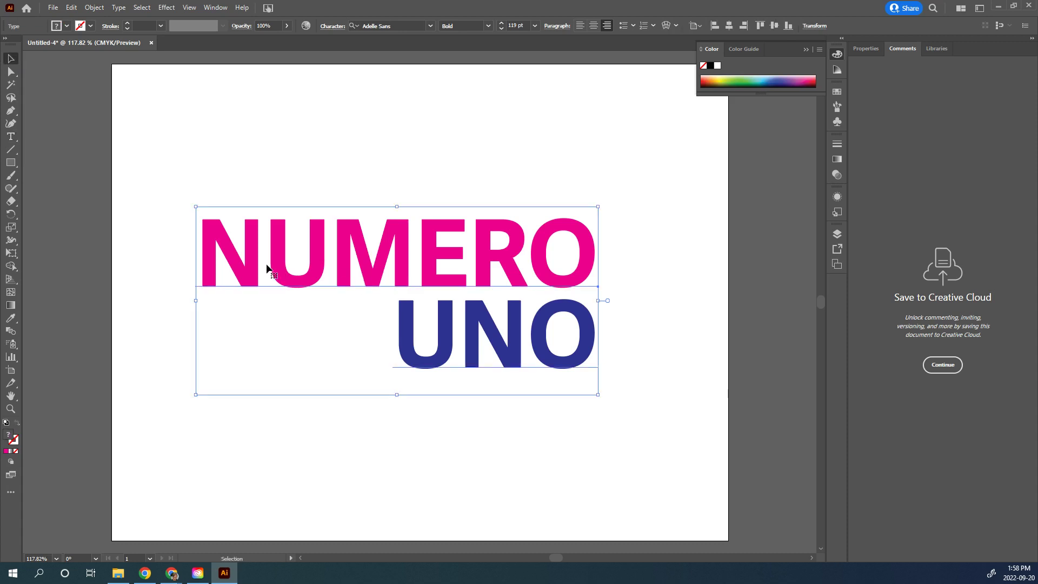
{"action": "right_click", "coordinate": [326, 268]}
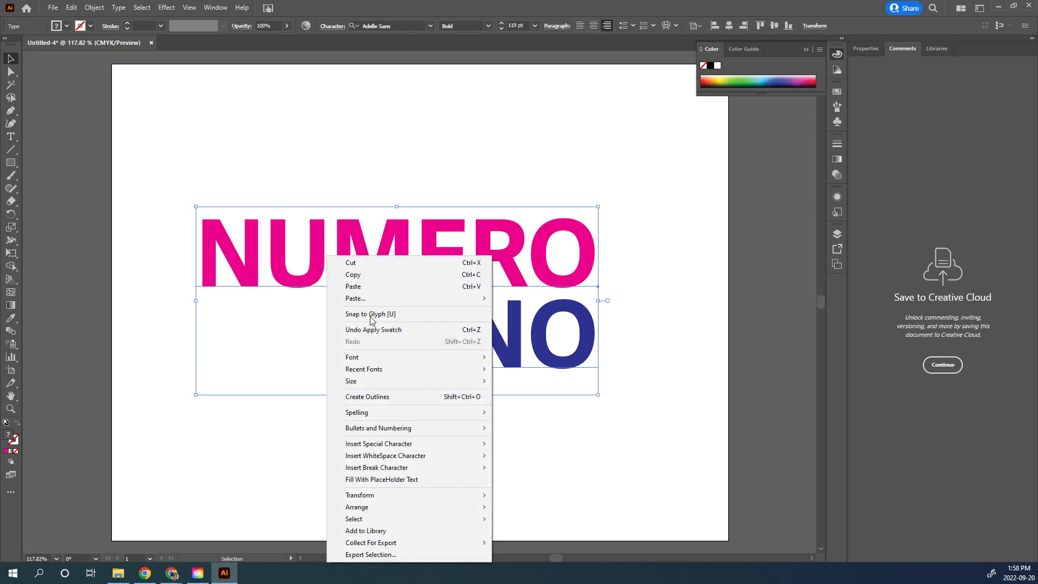
{"action": "left_click", "coordinate": [391, 397]}
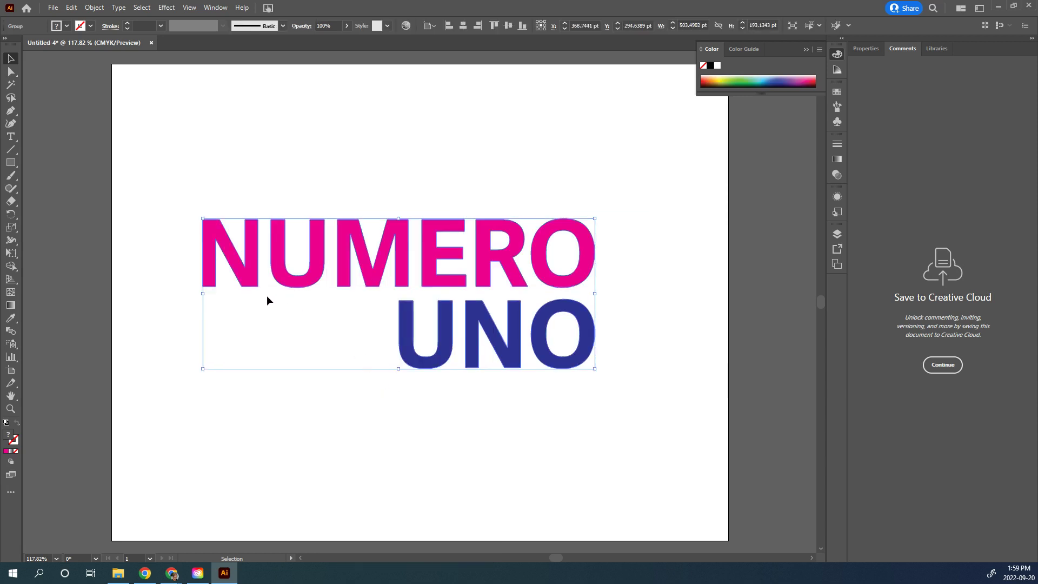
{"action": "left_click", "coordinate": [204, 172]}
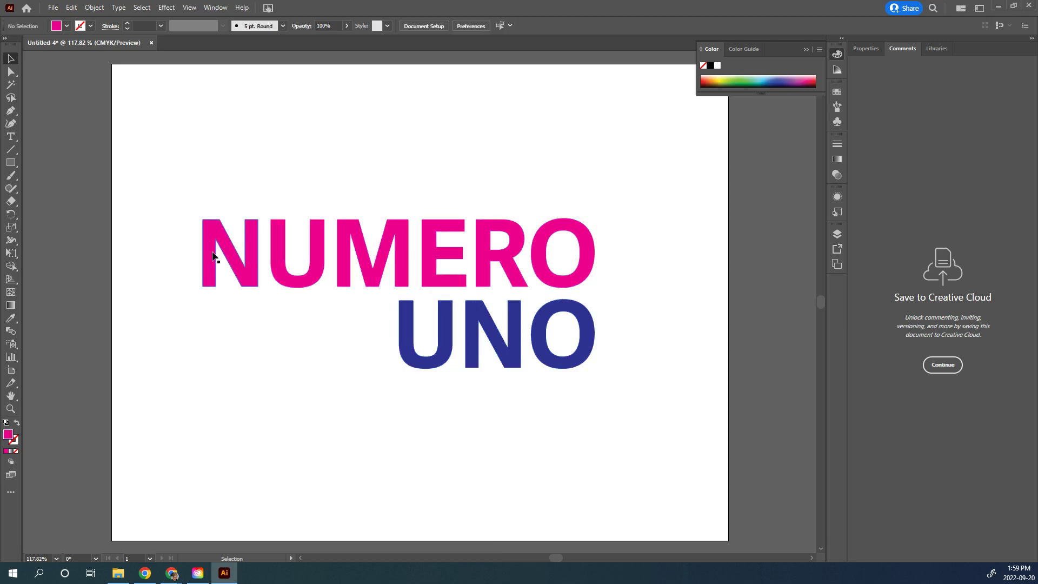
Try to select the lower anchor points of the N, U and M in NUMERO with Direct Selection, and undo back to live text
{"action": "left_click", "coordinate": [221, 236]}
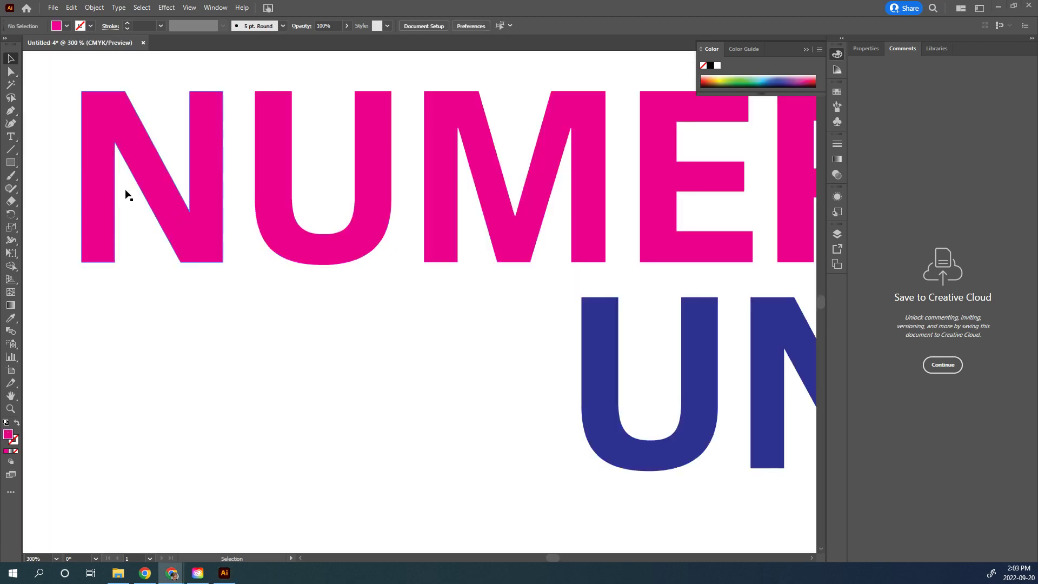
{"action": "left_click", "coordinate": [105, 124]}
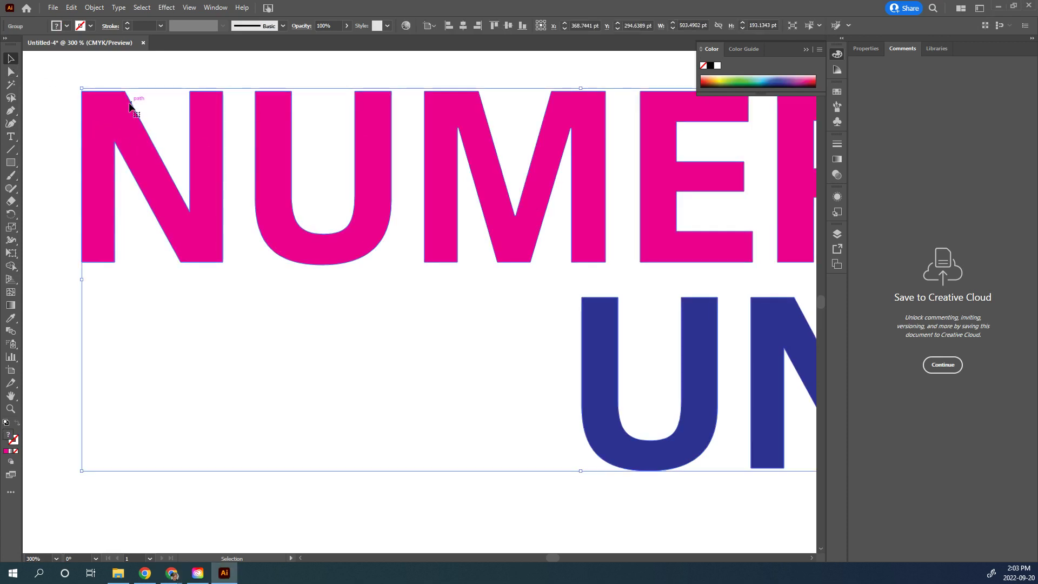
{"action": "left_click", "coordinate": [13, 72]}
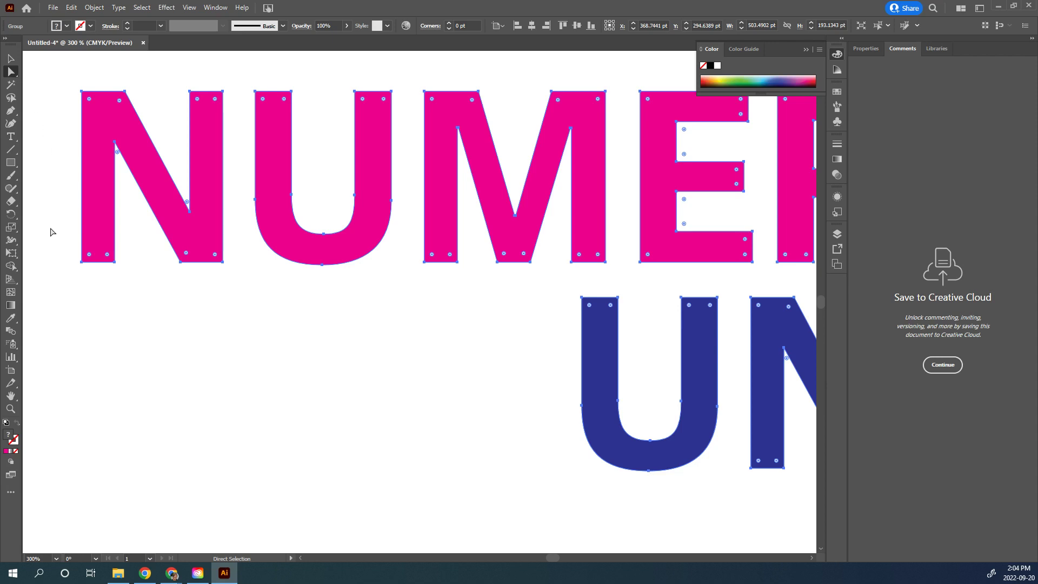
{"action": "left_click_drag", "start_coordinate": [54, 223], "coordinate": [554, 302]}
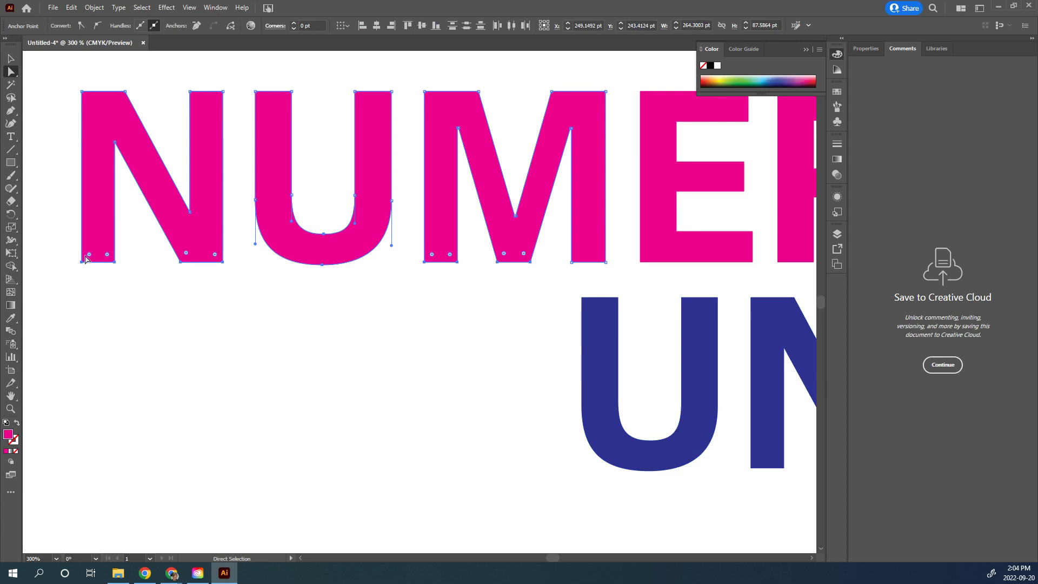
{"action": "key", "text": "ctrl+z"}
{"action": "key", "text": "ctrl+z"}
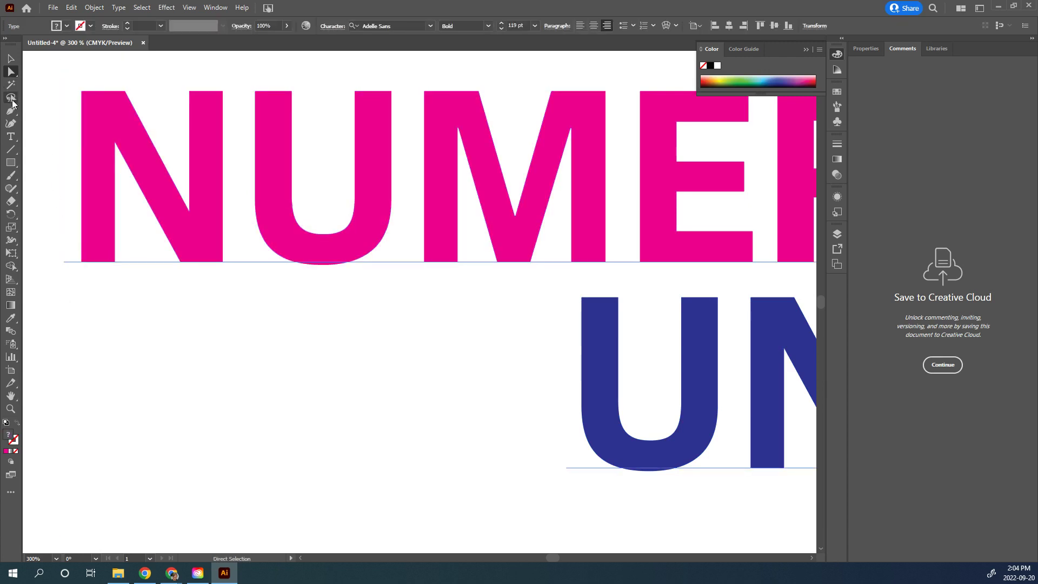
Restore the outlined lettering and lasso the bottom anchor points of the N, U and the M's left and middle legs in NUMERO
{"action": "left_click", "coordinate": [11, 99]}
{"action": "left_click", "coordinate": [11, 72]}
{"action": "key", "text": "ctrl+a"}
{"action": "key", "text": "q"}
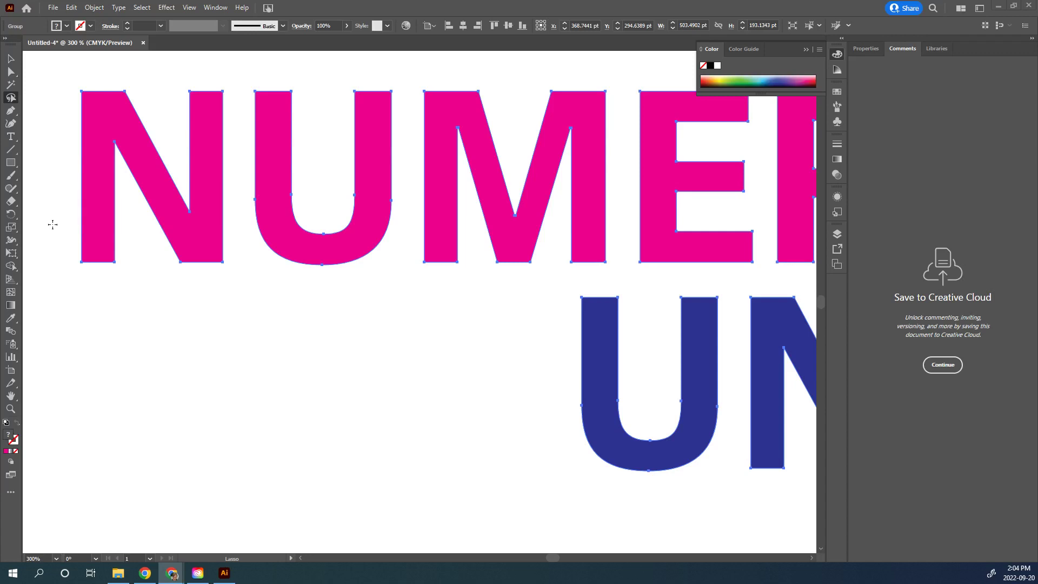
{"action": "mouse_move", "coordinate": [56, 234]}
{"action": "left_mouse_down"}
{"action": "mouse_move", "coordinate": [59, 268]}
{"action": "mouse_move", "coordinate": [86, 283]}
{"action": "mouse_move", "coordinate": [130, 285]}
{"action": "mouse_move", "coordinate": [526, 285]}
{"action": "mouse_move", "coordinate": [546, 276]}
{"action": "mouse_move", "coordinate": [550, 247]}
{"action": "mouse_move", "coordinate": [379, 236]}
{"action": "mouse_move", "coordinate": [318, 250]}
{"action": "mouse_move", "coordinate": [209, 245]}
{"action": "mouse_move", "coordinate": [85, 224]}
{"action": "mouse_move", "coordinate": [55, 234]}
{"action": "left_mouse_up"}
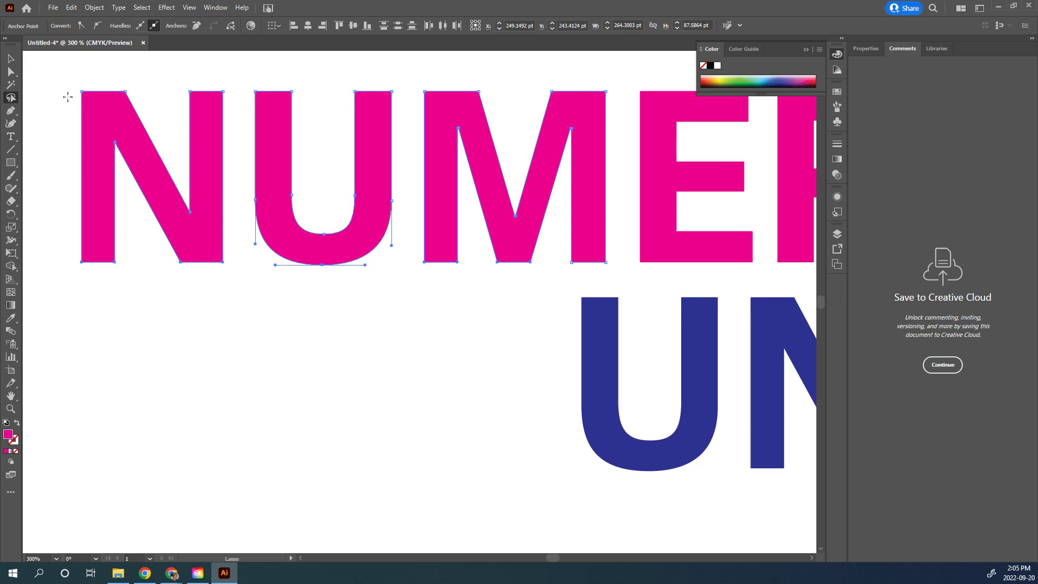
{"action": "left_click", "coordinate": [10, 74]}
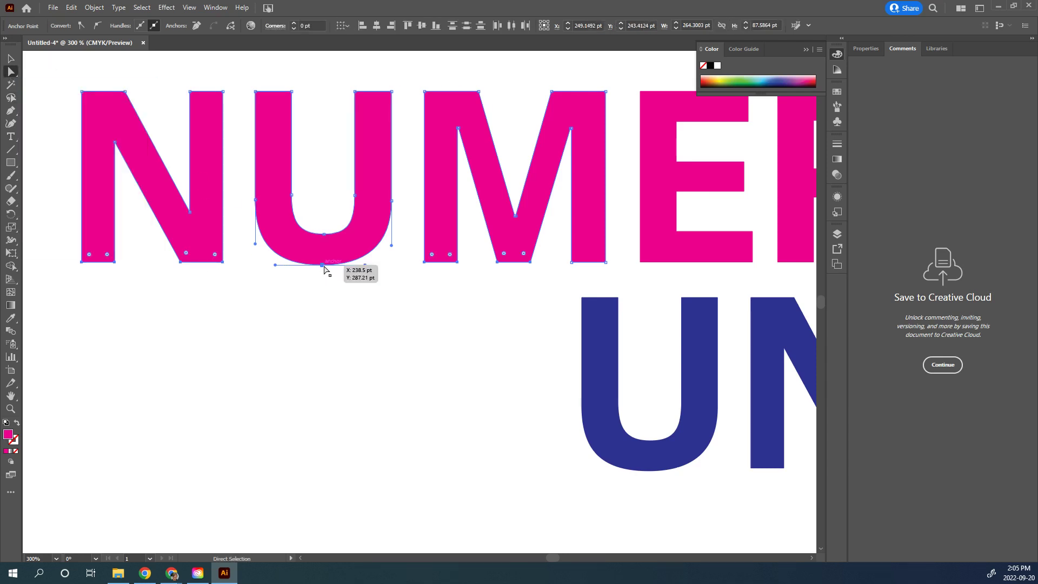
Try to stretch the bottoms of the N, U and M straight down by about 90 pt, and undo it
{"action": "left_click_drag", "start_coordinate": [324, 265], "coordinate": [321, 465]}
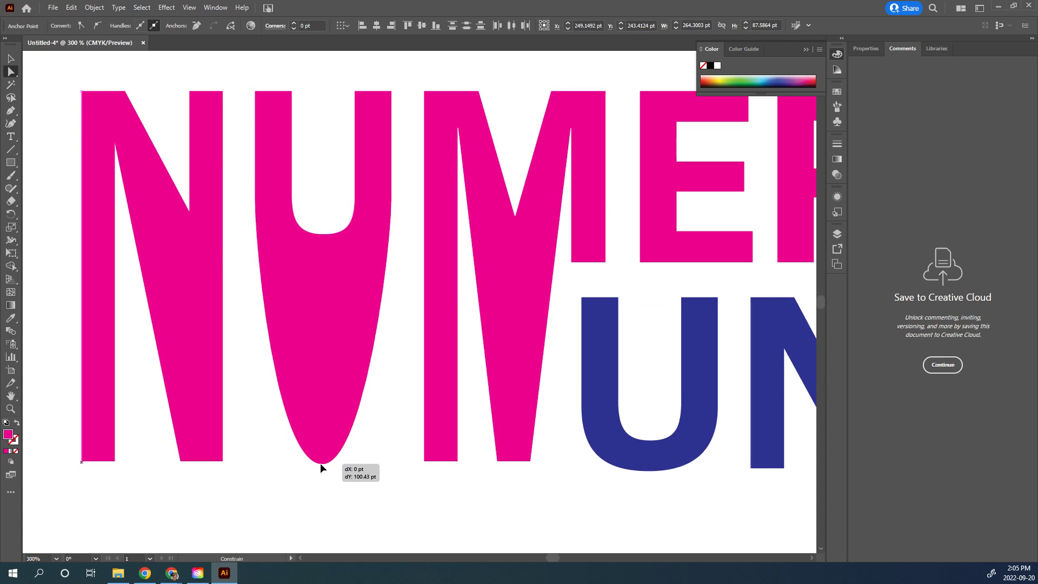
{"action": "left_click_drag", "start_coordinate": [320, 463], "coordinate": [322, 443]}
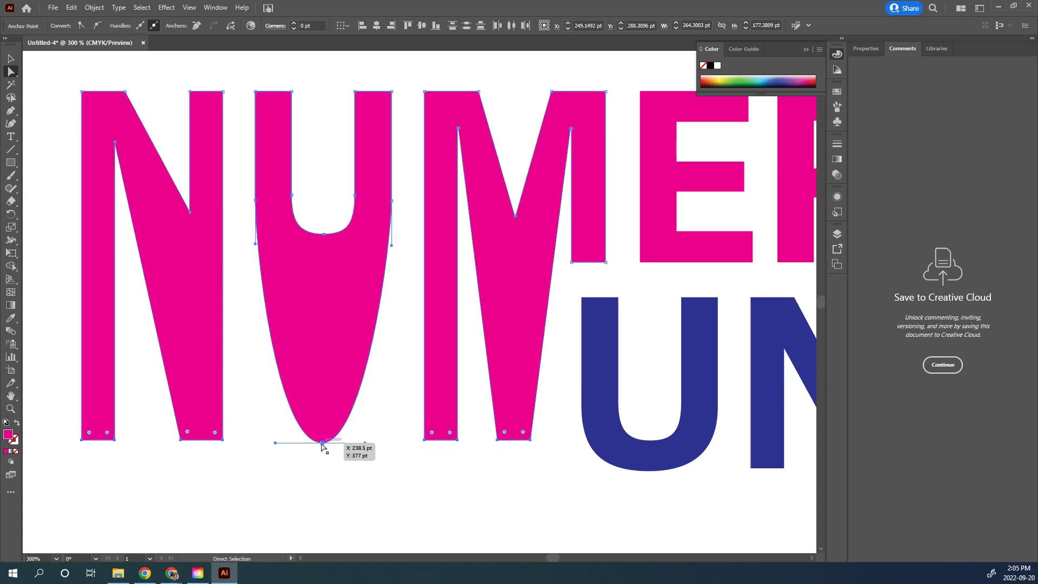
{"action": "key", "text": "ctrl+z"}
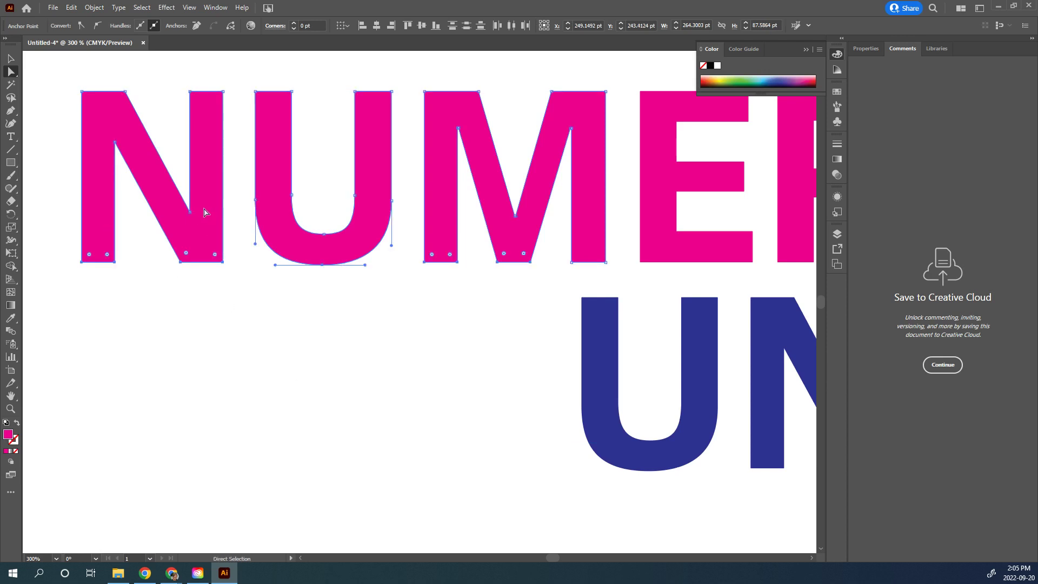
{"action": "key", "text": "ctrl"}
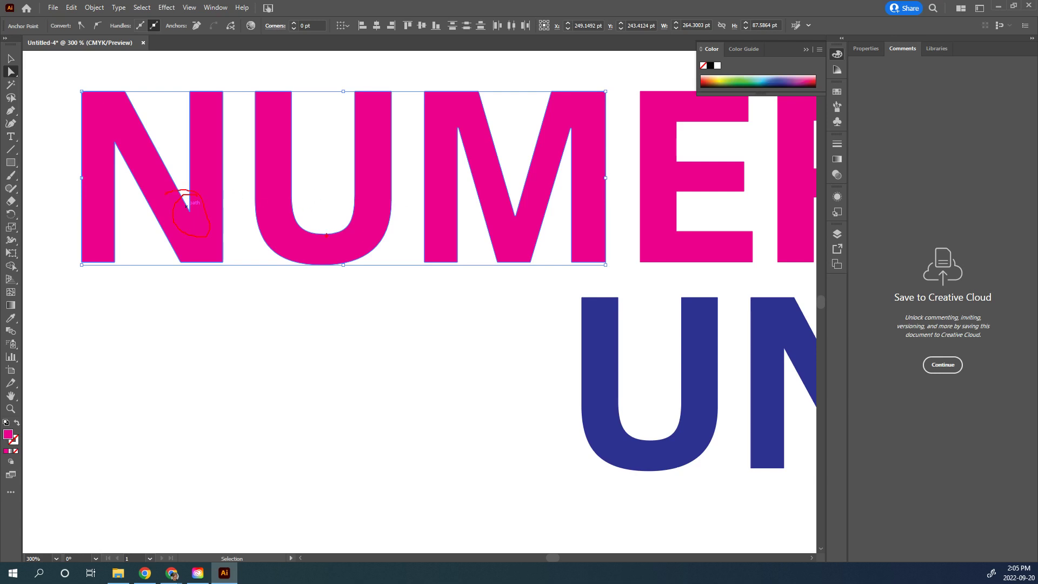
{"action": "mouse_move", "coordinate": [509, 200]}
{"action": "left_mouse_down"}
{"action": "mouse_move", "coordinate": [516, 233]}
{"action": "mouse_move", "coordinate": [549, 217]}
{"action": "left_mouse_up"}
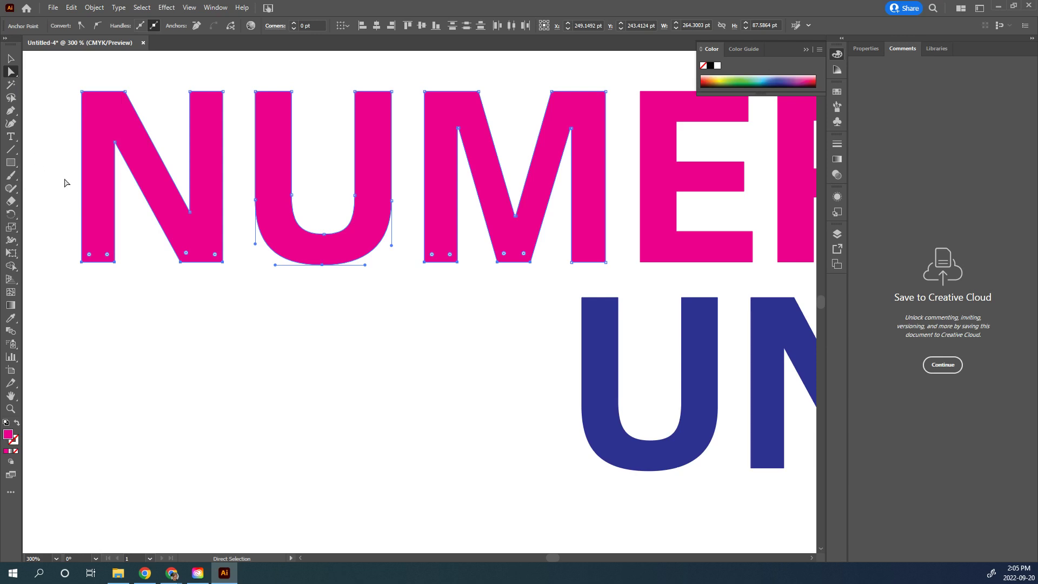
Stretch the N, U and the M's left and middle legs down 104 pt by moving their lower anchor points, including the inner corners
{"action": "left_click_drag", "start_coordinate": [57, 200], "coordinate": [545, 286]}
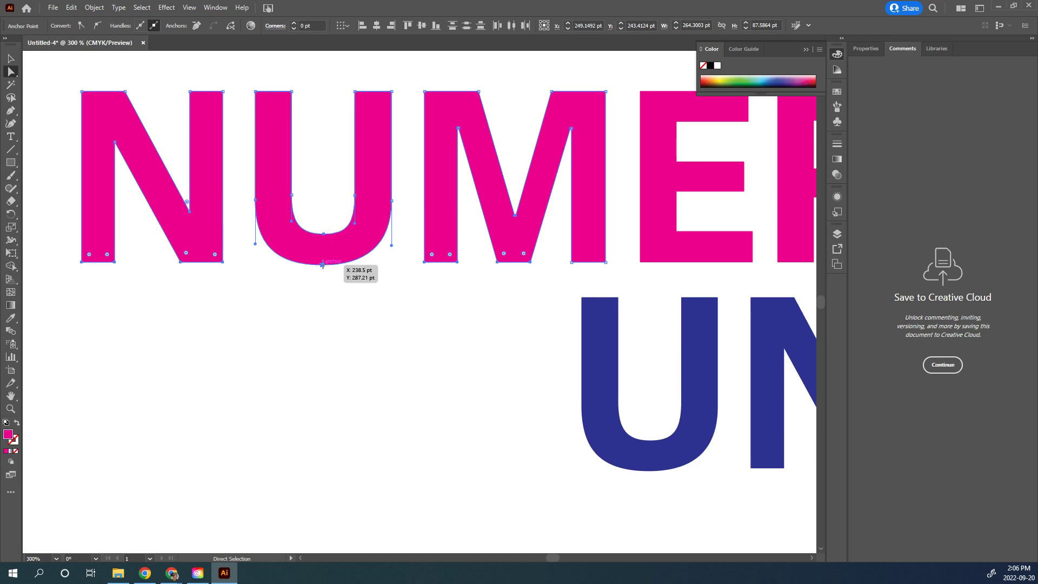
{"action": "left_click_drag", "start_coordinate": [323, 265], "coordinate": [328, 472]}
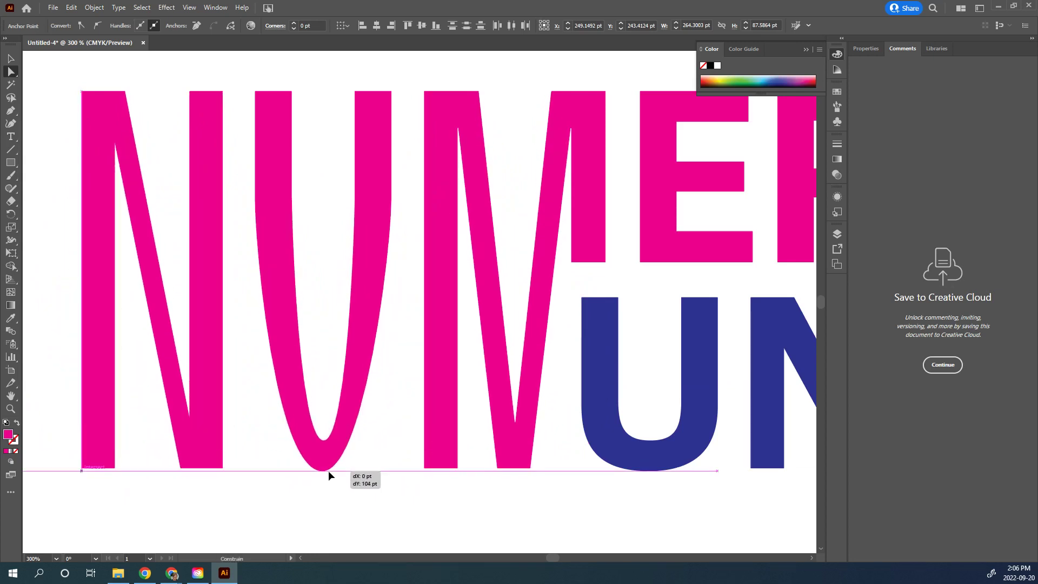
{"action": "mouse_move", "coordinate": [329, 472]}
{"action": "left_mouse_down"}
{"action": "mouse_move", "coordinate": [329, 484]}
{"action": "mouse_move", "coordinate": [329, 472]}
{"action": "left_mouse_up"}
{"action": "left_click_drag", "start_coordinate": [329, 472], "coordinate": [329, 471]}
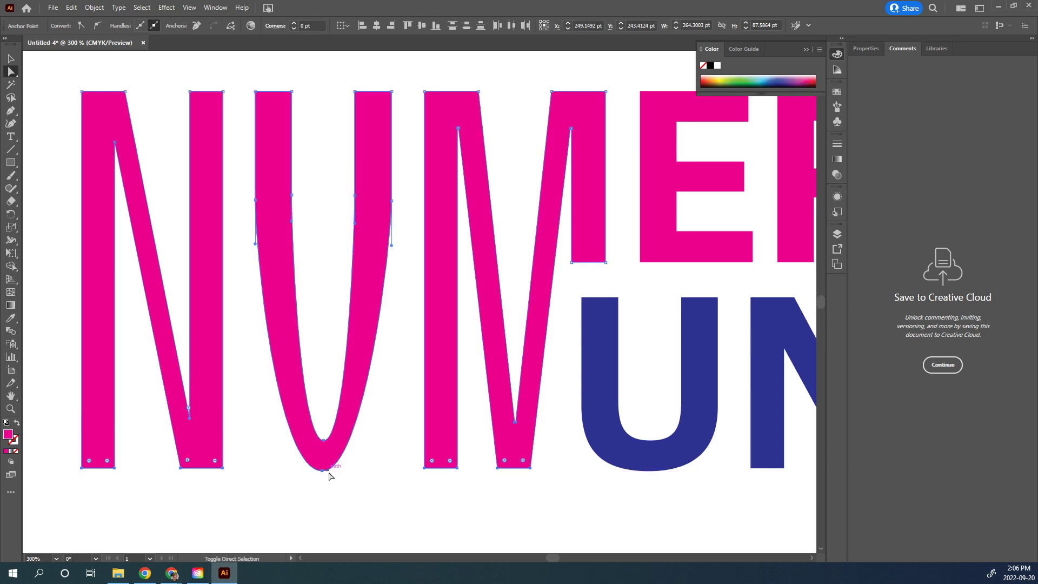
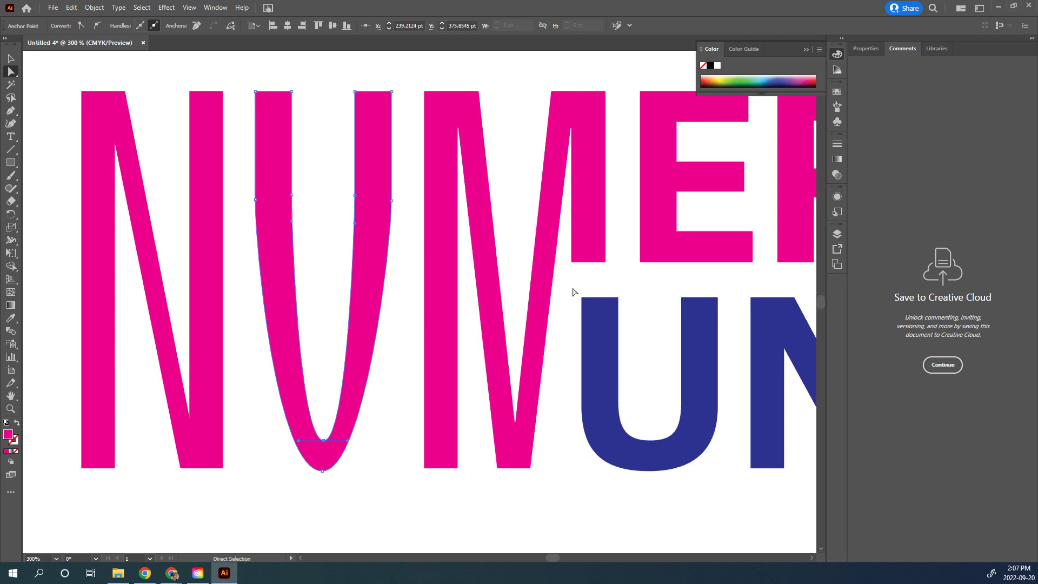
Widen the blue U of UNO by moving its left-stem anchor points about 6.4 pt horizontally to the left
{"action": "left_click", "coordinate": [700, 352]}
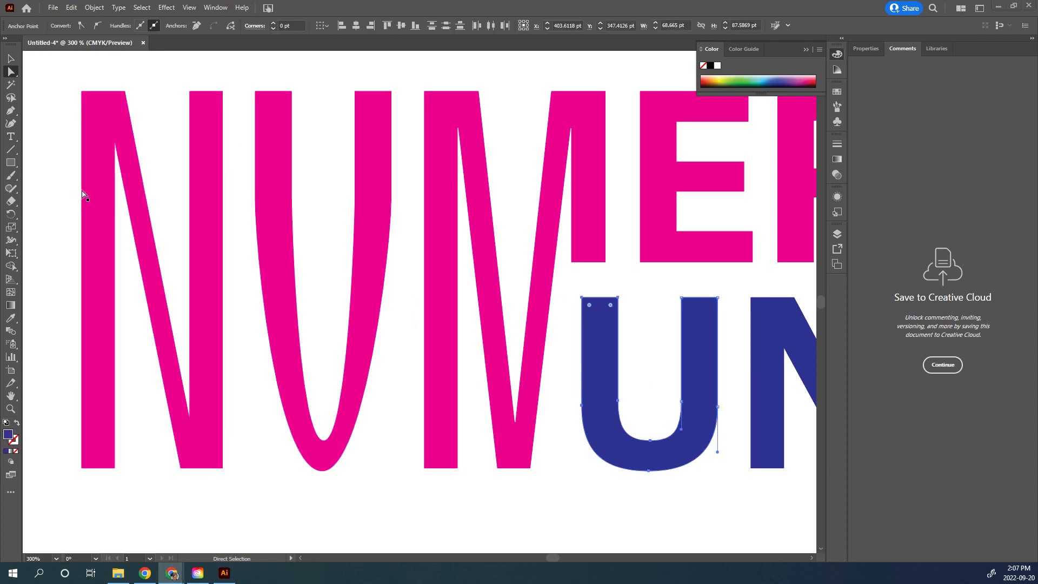
{"action": "left_click", "coordinate": [628, 496]}
{"action": "left_click", "coordinate": [603, 353]}
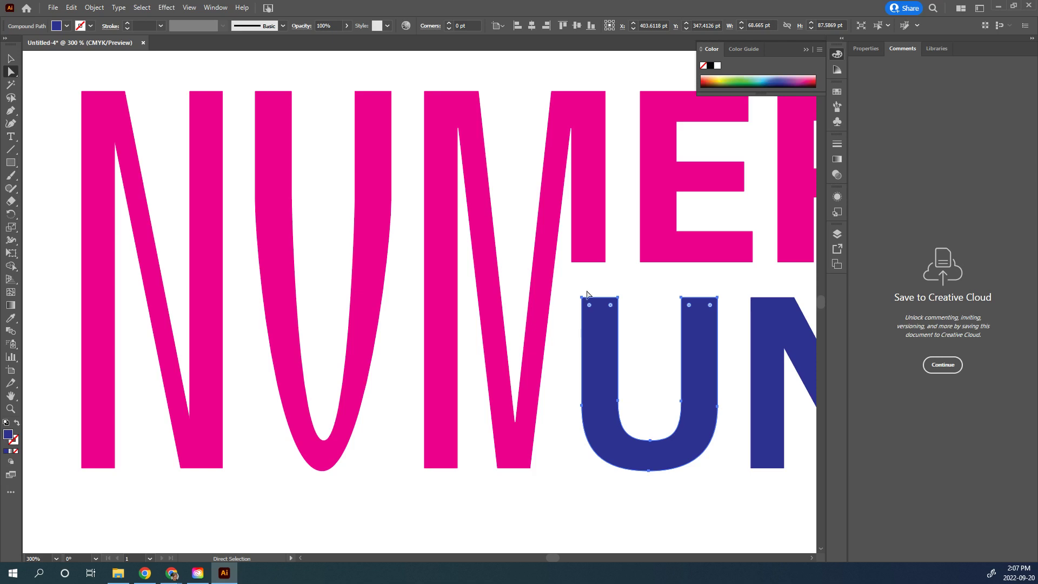
{"action": "left_click_drag", "start_coordinate": [571, 282], "coordinate": [638, 494]}
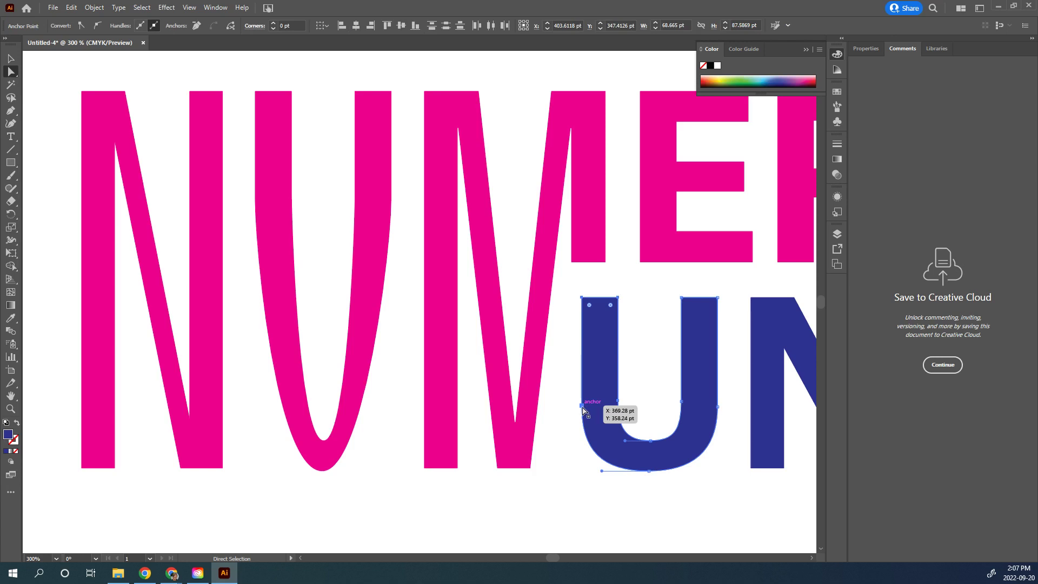
{"action": "left_click_drag", "start_coordinate": [582, 406], "coordinate": [570, 413]}
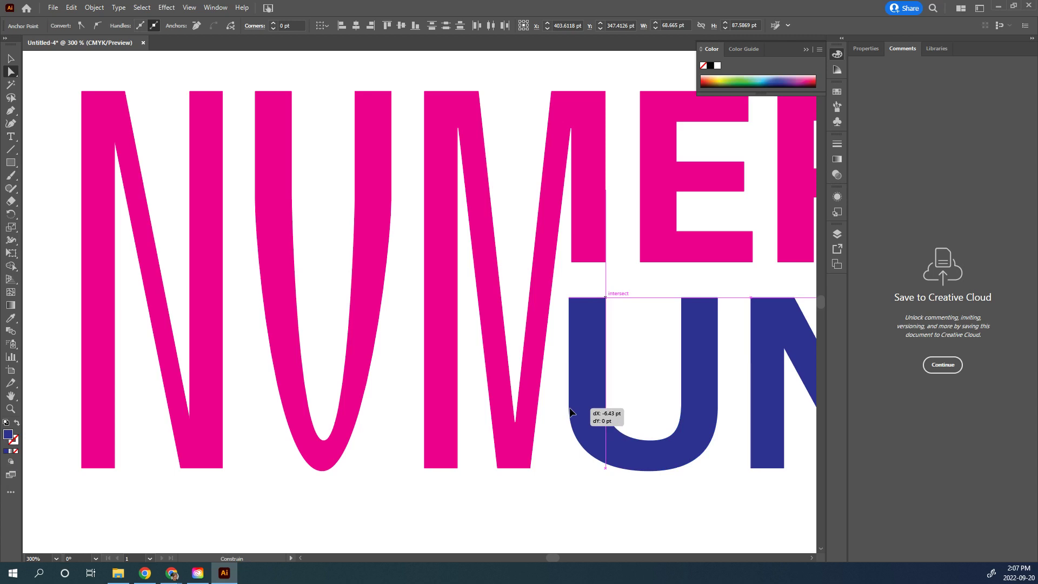
{"action": "left_click_drag", "start_coordinate": [570, 413], "coordinate": [570, 414]}
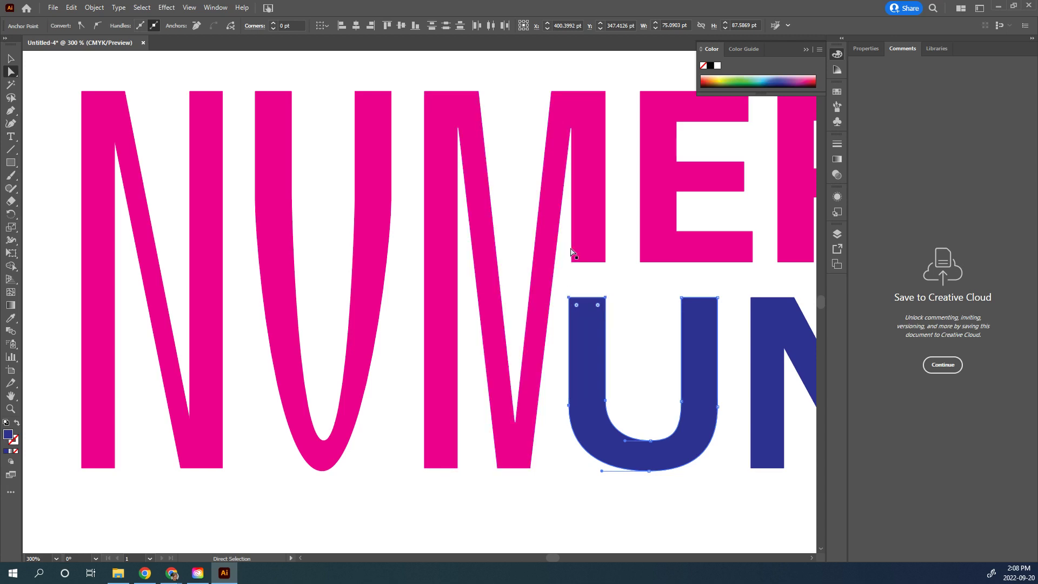
Move the blue U's two outer left-stem anchor points about 1.3 pt right to align with the inner edge of the M's right leg
{"action": "left_click", "coordinate": [570, 298]}
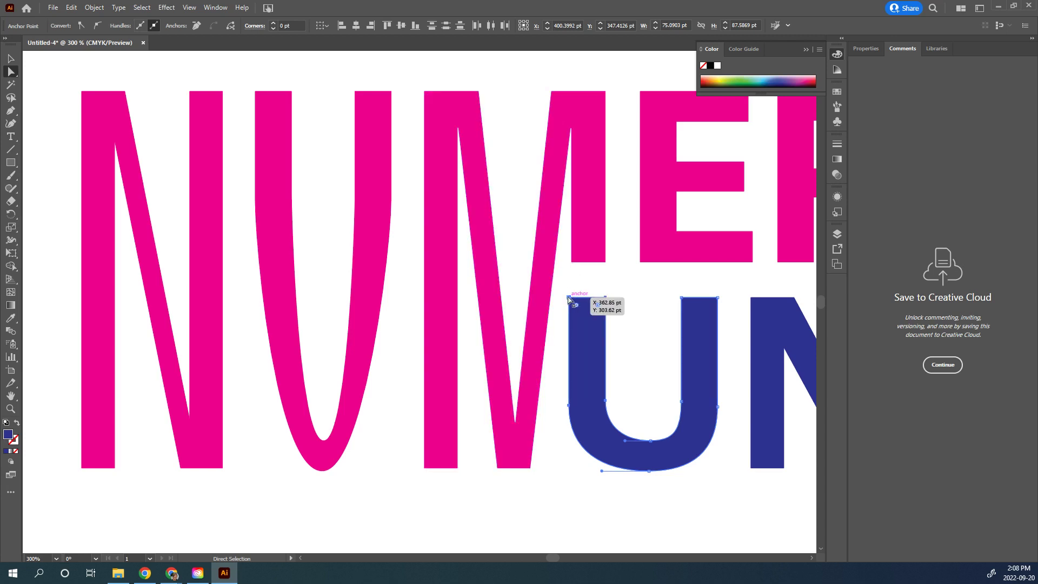
{"action": "left_click", "coordinate": [569, 297]}
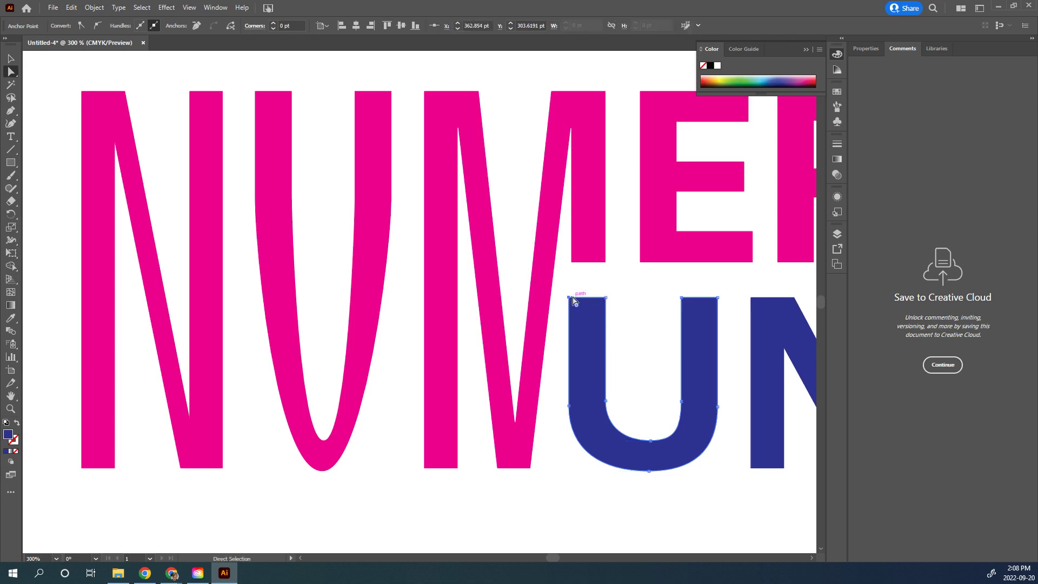
{"action": "key", "text": "ctrl"}
{"action": "left_click", "coordinate": [570, 409], "text": "ctrl"}
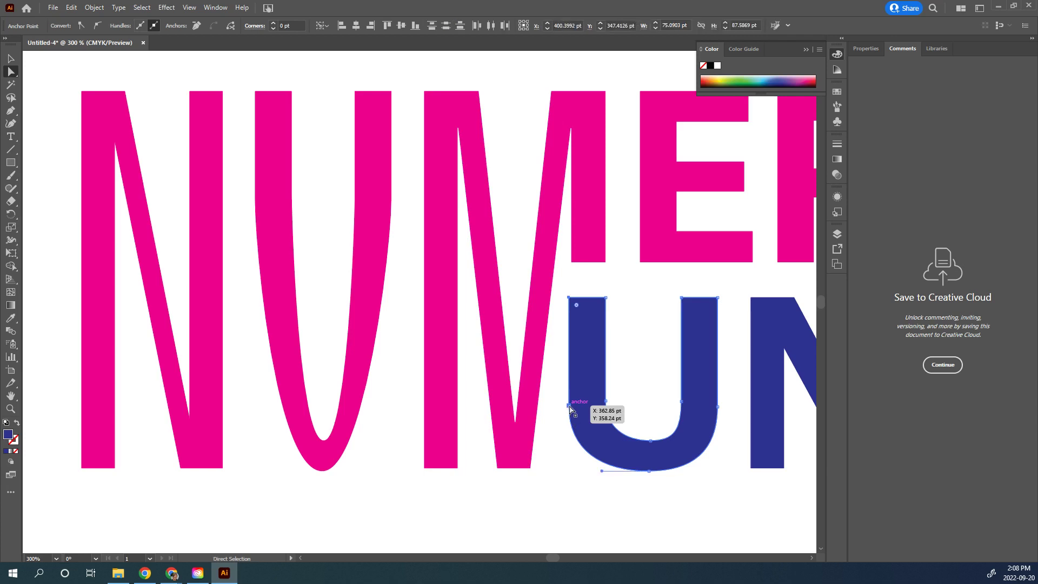
{"action": "mouse_move", "coordinate": [569, 405]}
{"action": "left_mouse_down"}
{"action": "mouse_move", "coordinate": [585, 406]}
{"action": "mouse_move", "coordinate": [563, 407]}
{"action": "mouse_move", "coordinate": [572, 411]}
{"action": "left_mouse_up"}
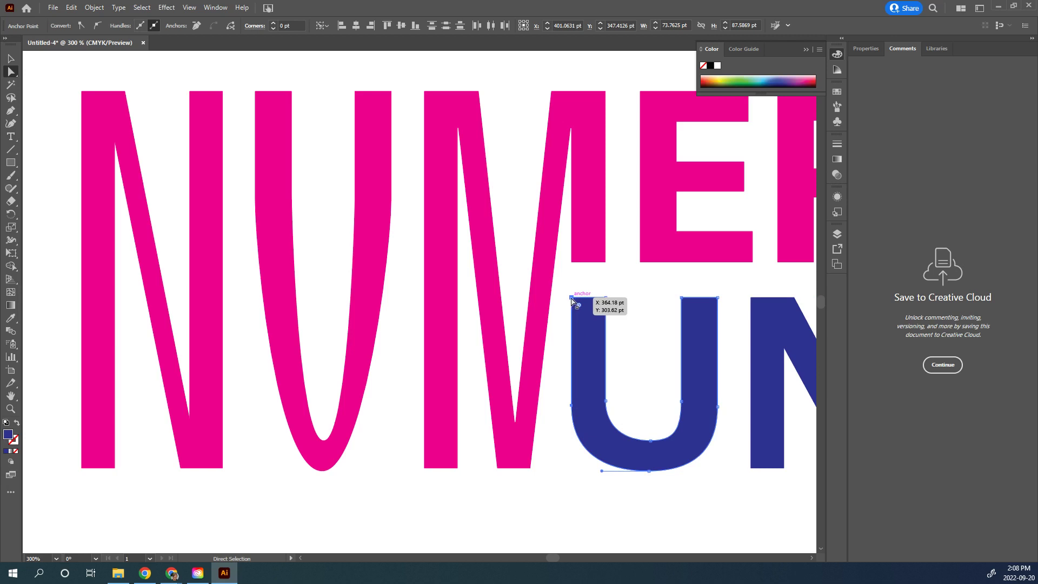
Extend the blue U's left stem straight up about 18 pt to meet the bottom of the M's right leg
{"action": "left_click_drag", "start_coordinate": [576, 280], "coordinate": [621, 322]}
{"action": "left_click_drag", "start_coordinate": [563, 286], "coordinate": [624, 321]}
{"action": "left_click_drag", "start_coordinate": [572, 297], "coordinate": [572, 262]}
{"action": "left_click", "coordinate": [631, 308]}
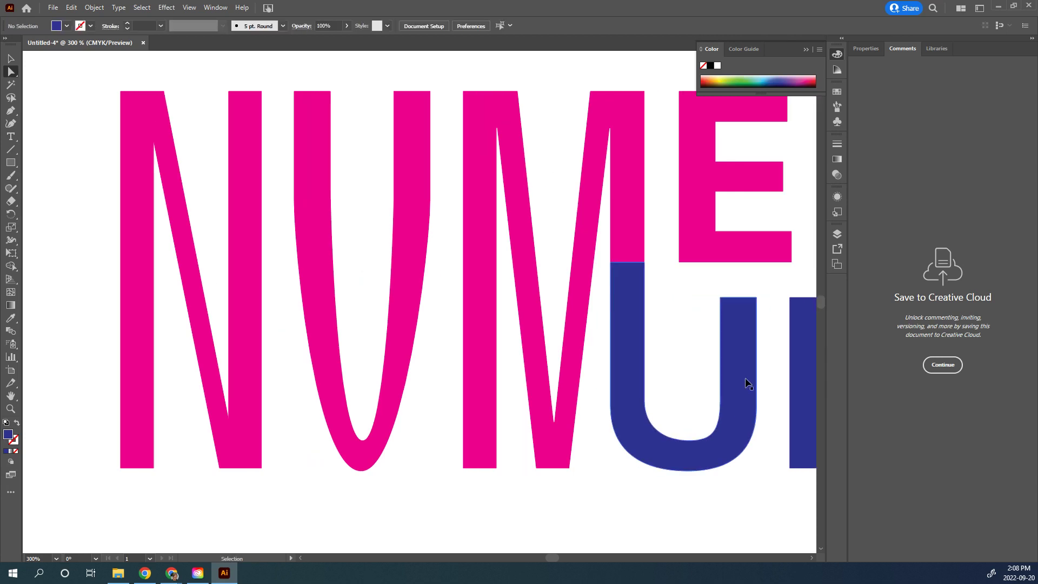
Examine the join between the M and the blue U, and the anchor points and handles of the U's inner curve
{"action": "scroll", "coordinate": [747, 383], "scroll_direction": "up", "scroll_amount": 6}
{"action": "scroll", "coordinate": [670, 354], "scroll_direction": "down", "scroll_amount": 3}
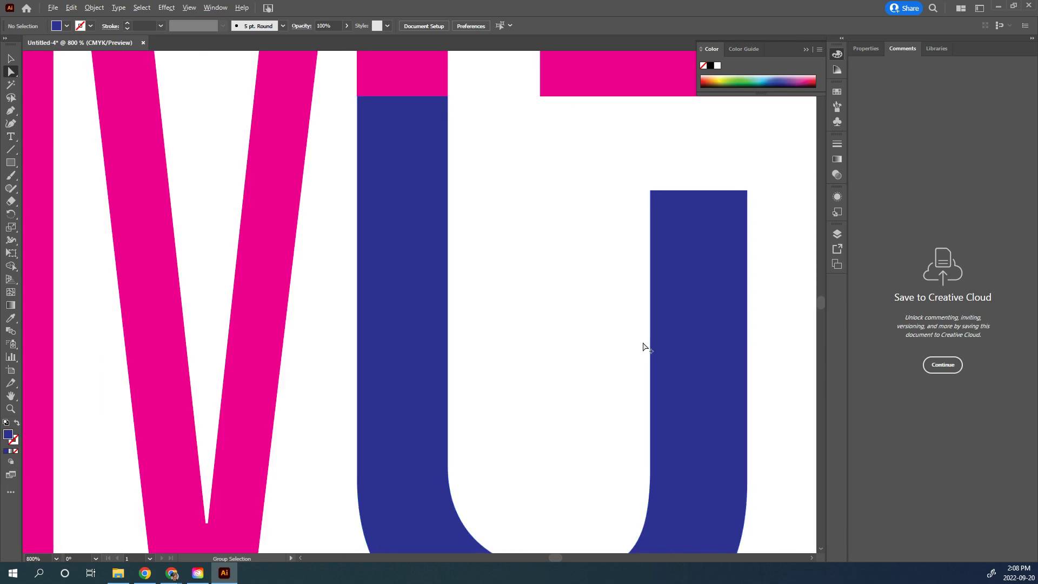
{"action": "left_click_drag", "start_coordinate": [514, 234], "coordinate": [505, 268]}
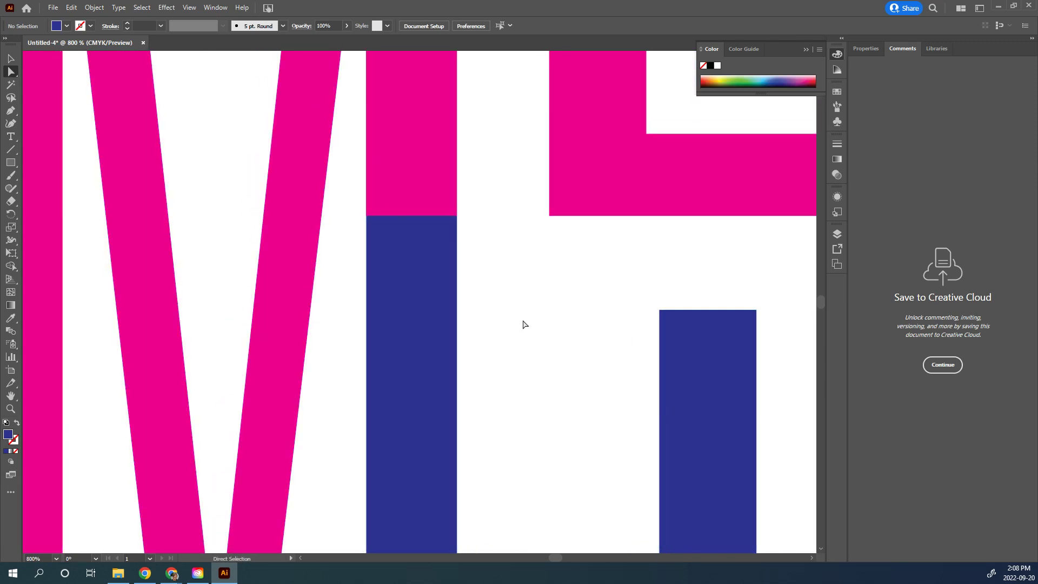
{"action": "scroll", "coordinate": [509, 322], "scroll_direction": "down", "scroll_amount": 1}
{"action": "scroll", "coordinate": [509, 322], "scroll_direction": "down", "scroll_amount": 8}
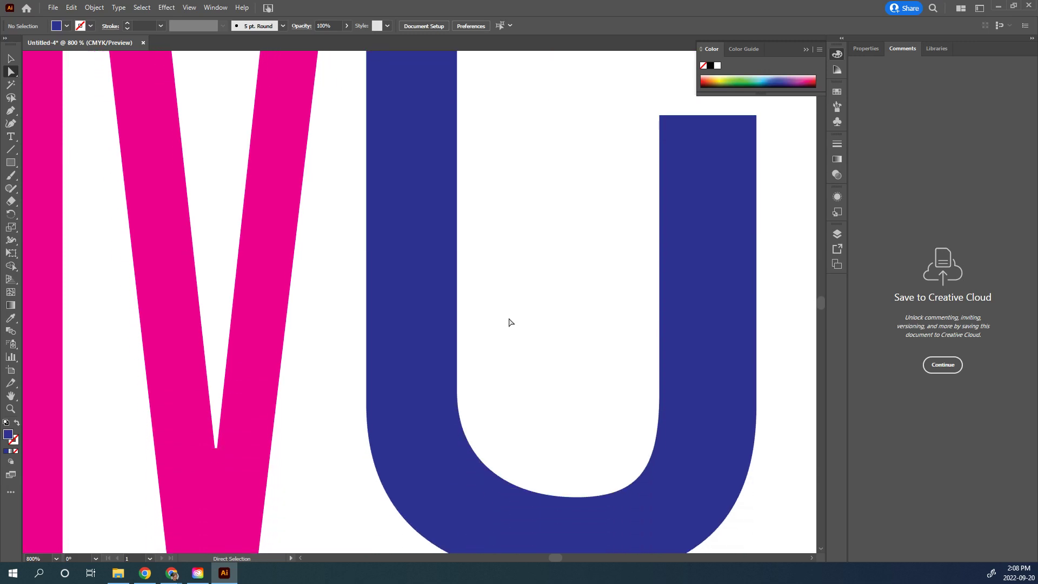
{"action": "left_click", "coordinate": [529, 367]}
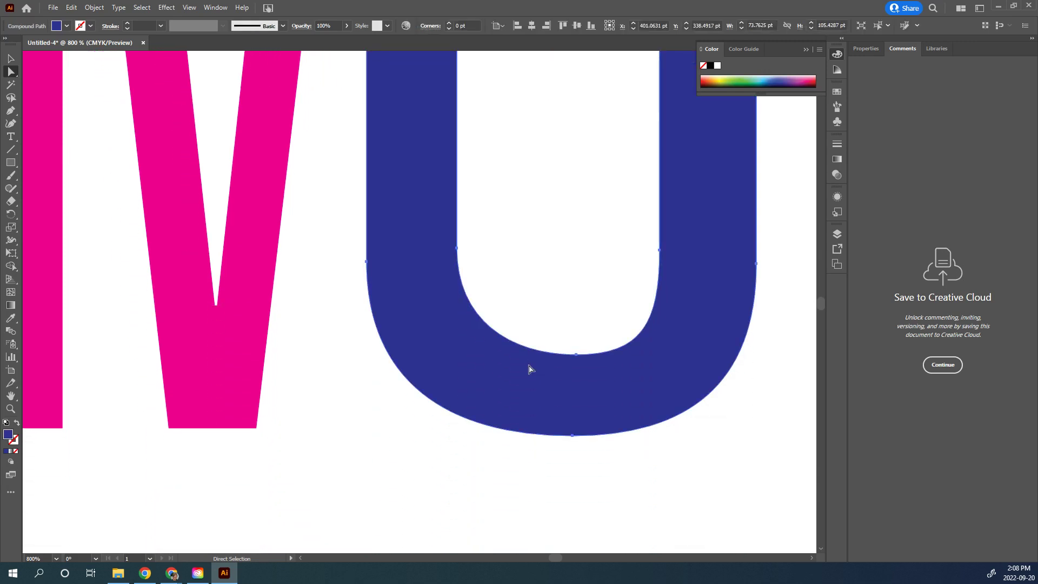
{"action": "left_click", "coordinate": [457, 248]}
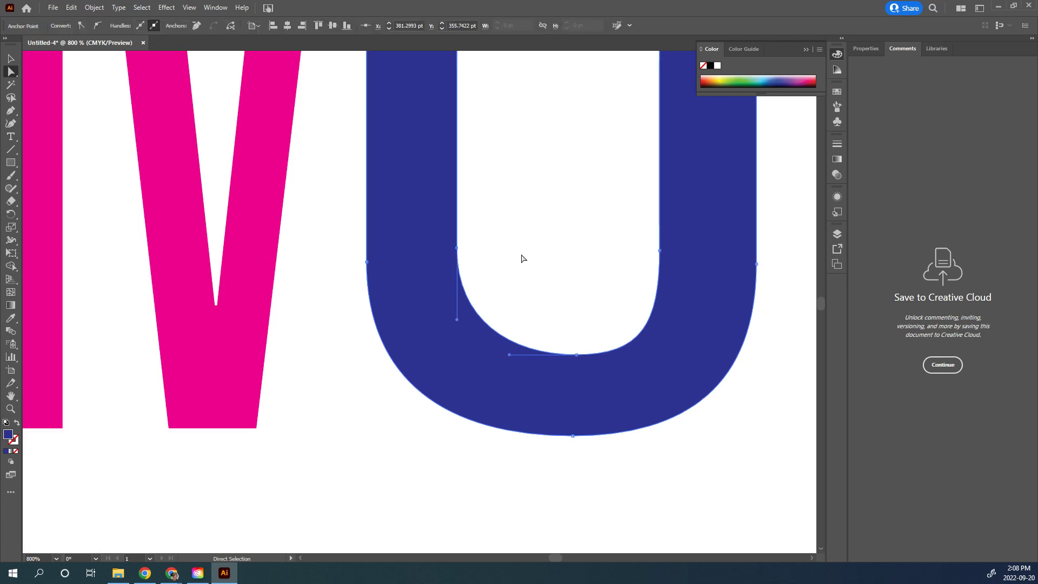
{"action": "left_click", "coordinate": [576, 355]}
{"action": "left_click", "coordinate": [460, 233], "text": "ctrl"}
{"action": "mouse_move", "coordinate": [461, 227]}
{"action": "left_mouse_down"}
{"action": "mouse_move", "coordinate": [451, 254]}
{"action": "mouse_move", "coordinate": [633, 276]}
{"action": "mouse_move", "coordinate": [730, 243]}
{"action": "mouse_move", "coordinate": [546, 185]}
{"action": "mouse_move", "coordinate": [445, 231]}
{"action": "left_mouse_up"}
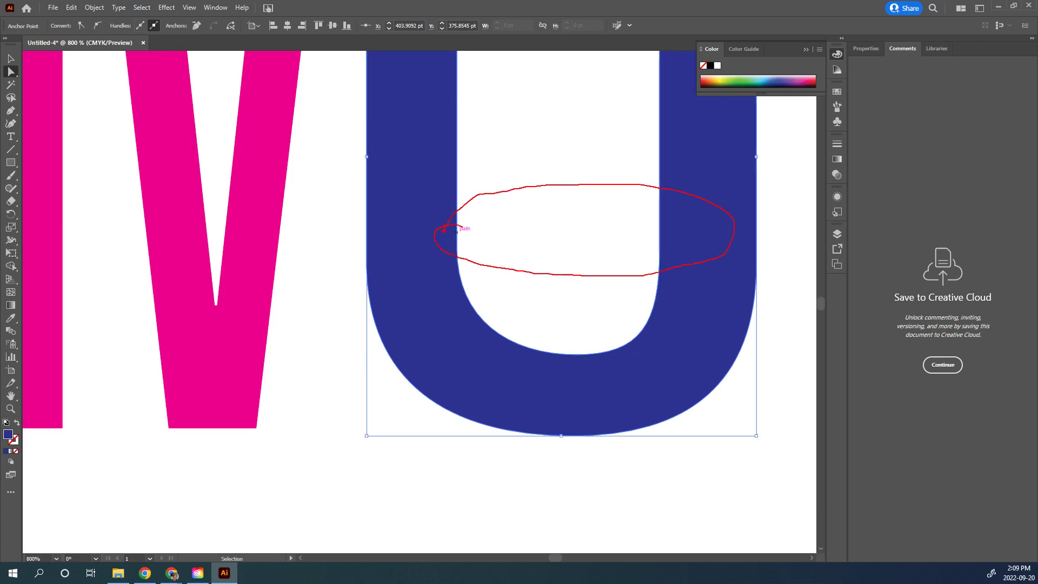
Centre the blue U's inner curve by moving its lowest inner anchor point about 2.85 pt horizontally to the left
{"action": "left_click", "coordinate": [576, 356]}
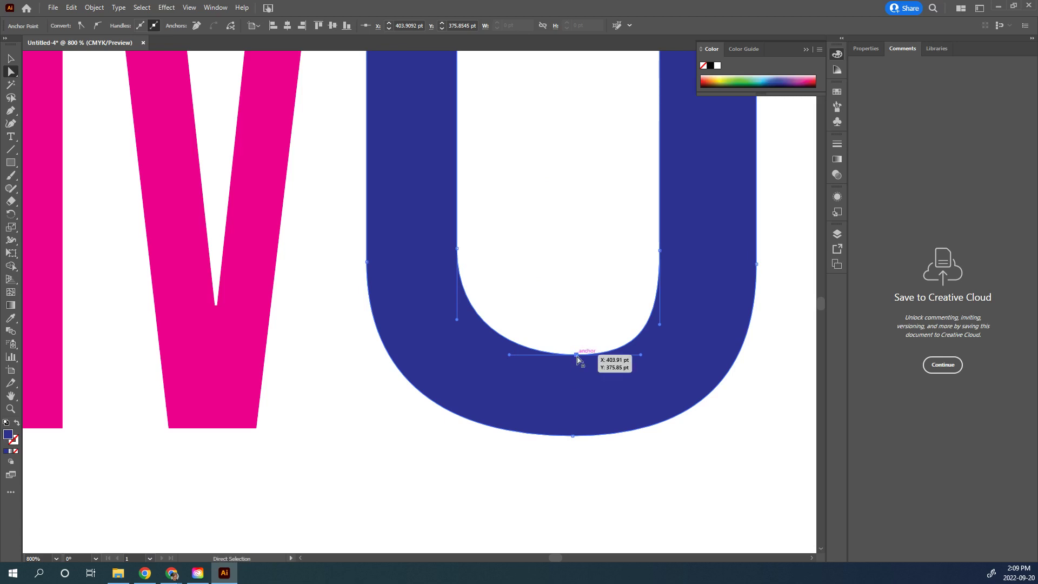
{"action": "left_click_drag", "start_coordinate": [577, 358], "coordinate": [561, 359]}
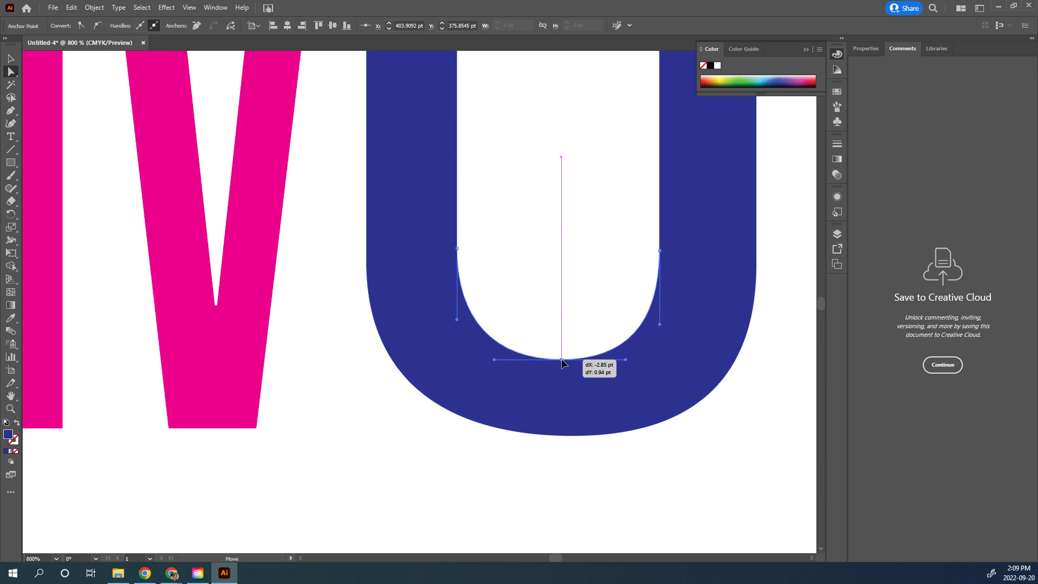
{"action": "mouse_move", "coordinate": [561, 358]}
{"action": "left_mouse_down"}
{"action": "mouse_move", "coordinate": [556, 385]}
{"action": "mouse_move", "coordinate": [568, 388]}
{"action": "mouse_move", "coordinate": [561, 326]}
{"action": "mouse_move", "coordinate": [561, 364]}
{"action": "left_mouse_up"}
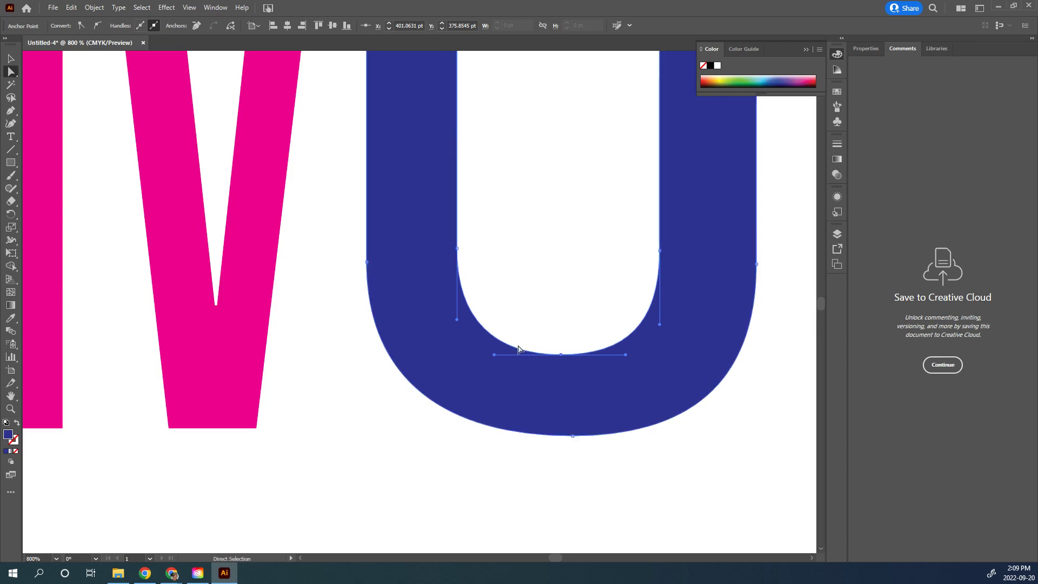
{"action": "scroll", "coordinate": [547, 343], "scroll_direction": "down", "scroll_amount": 4}
{"action": "scroll", "coordinate": [549, 352], "scroll_direction": "down", "scroll_amount": 1}
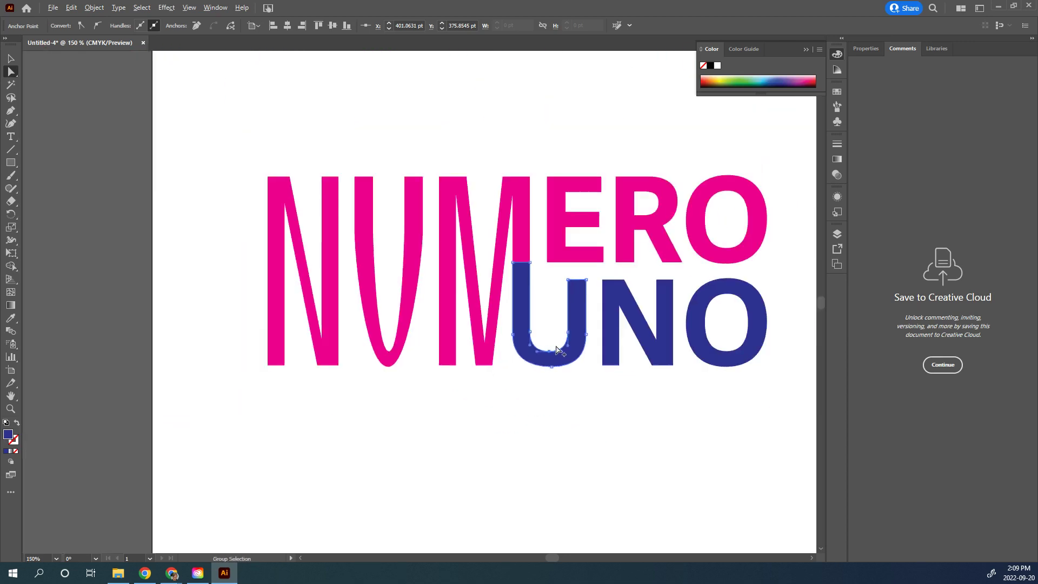
{"action": "left_click", "coordinate": [572, 412]}
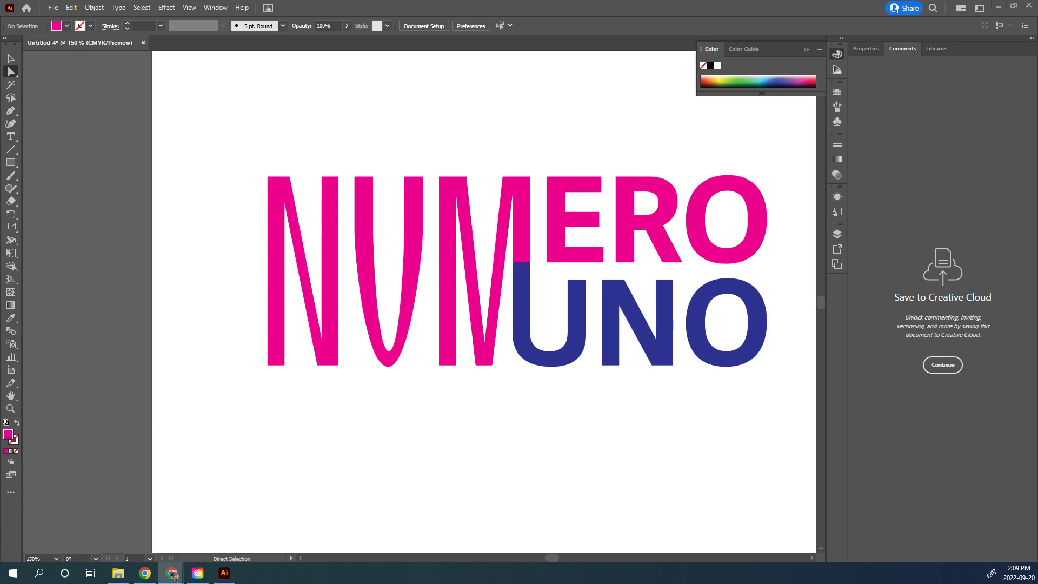
Delete the magenta O at the end of NUMERO
{"action": "left_click", "coordinate": [703, 238]}
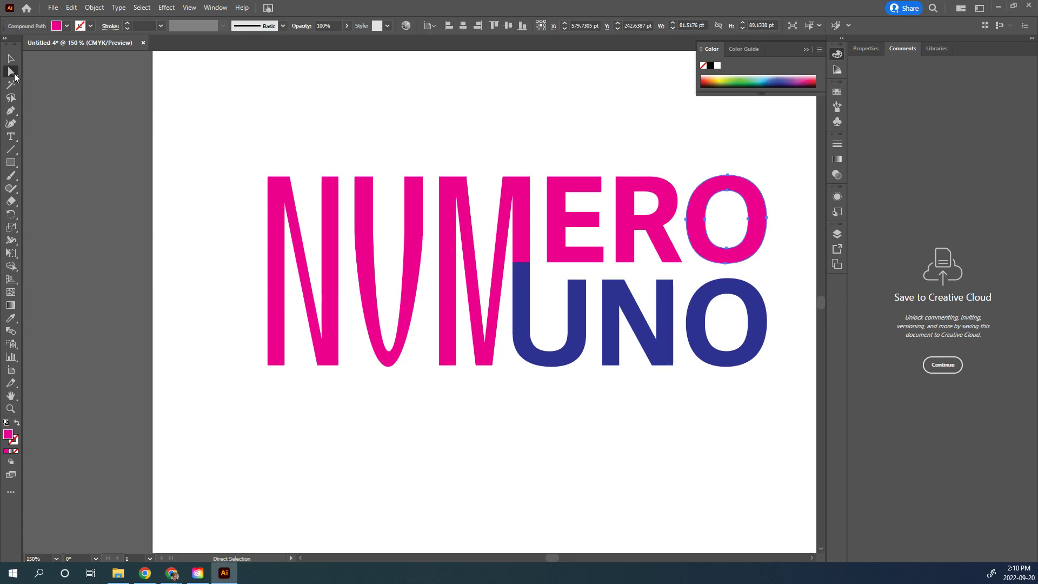
{"action": "left_click", "coordinate": [15, 77]}
{"action": "key", "text": "Delete"}
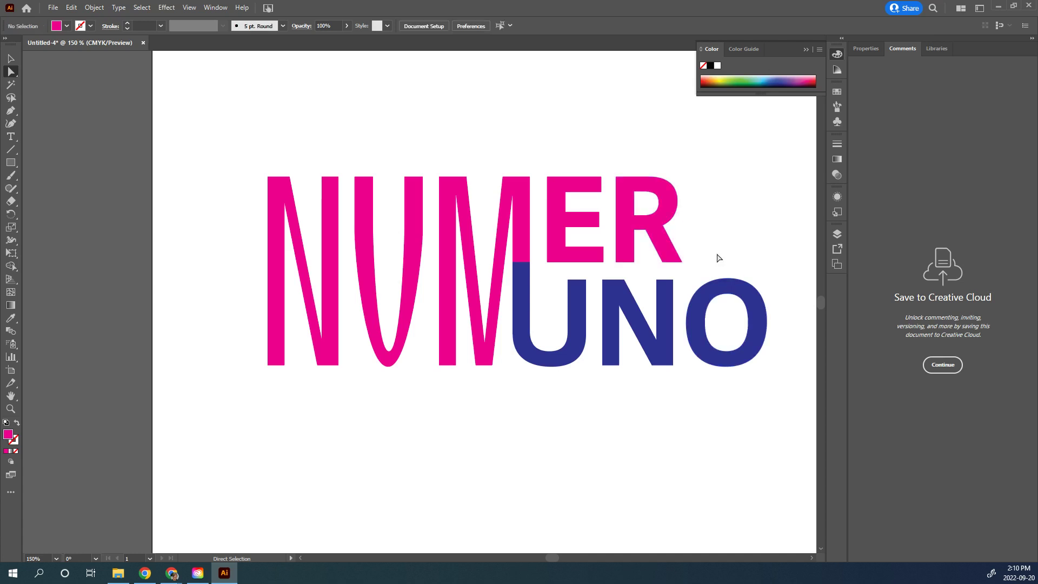
Stretch the blue O of UNO up about 102 pt to the top of NUMERO by moving its upper and side anchor points
{"action": "left_click", "coordinate": [732, 294]}
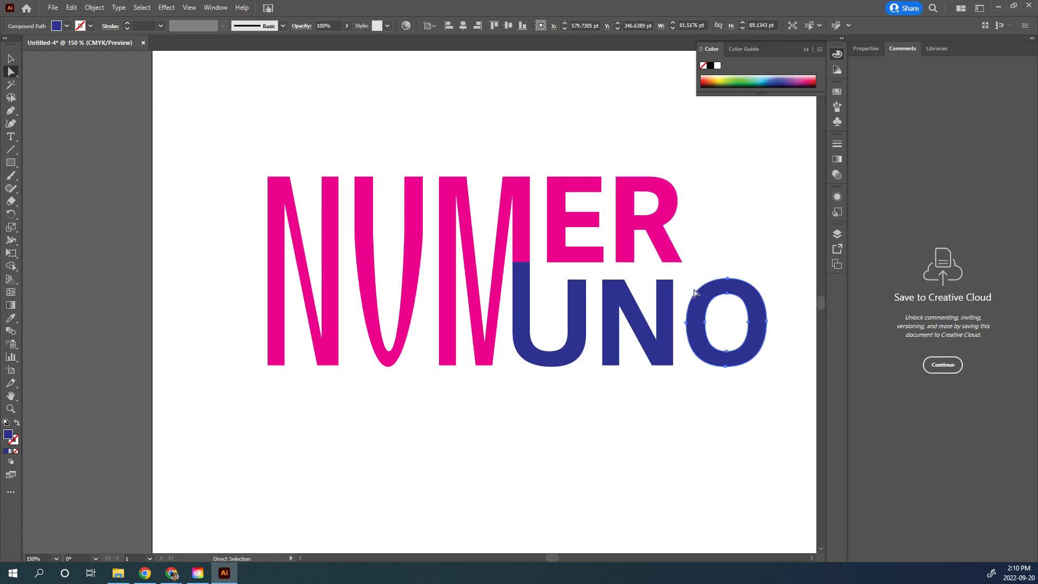
{"action": "mouse_move", "coordinate": [683, 291]}
{"action": "left_mouse_down"}
{"action": "mouse_move", "coordinate": [685, 327]}
{"action": "mouse_move", "coordinate": [787, 346]}
{"action": "mouse_move", "coordinate": [680, 324]}
{"action": "mouse_move", "coordinate": [683, 271]}
{"action": "left_mouse_up"}
{"action": "left_click", "coordinate": [798, 342]}
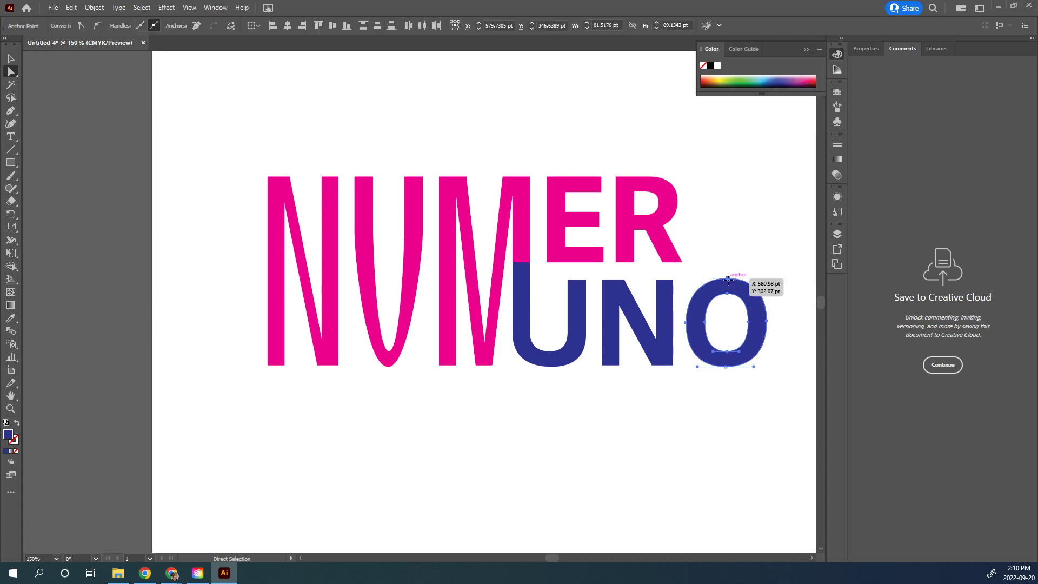
{"action": "left_click_drag", "start_coordinate": [728, 278], "coordinate": [727, 178]}
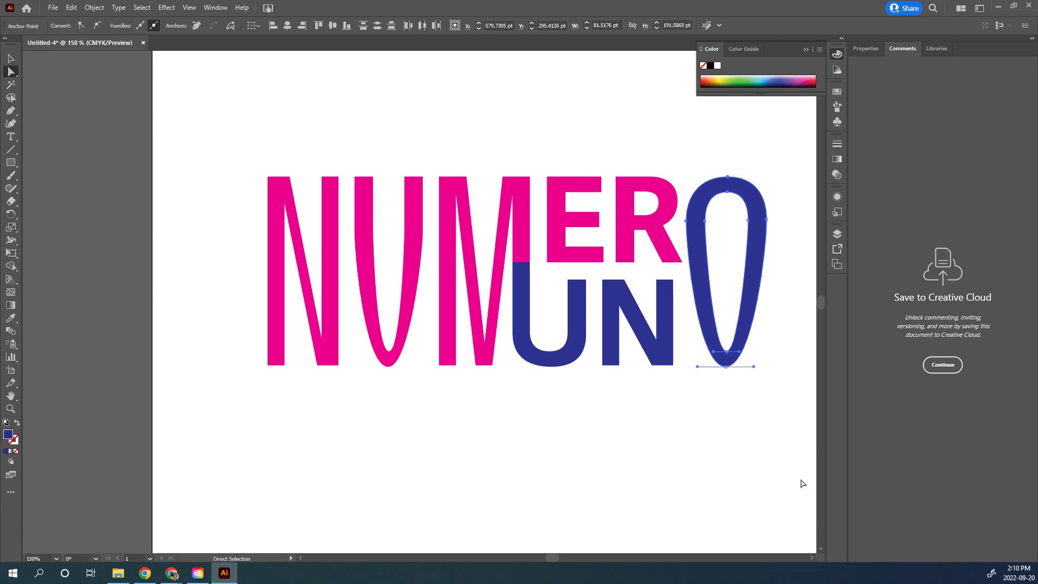
{"action": "left_click", "coordinate": [726, 368]}
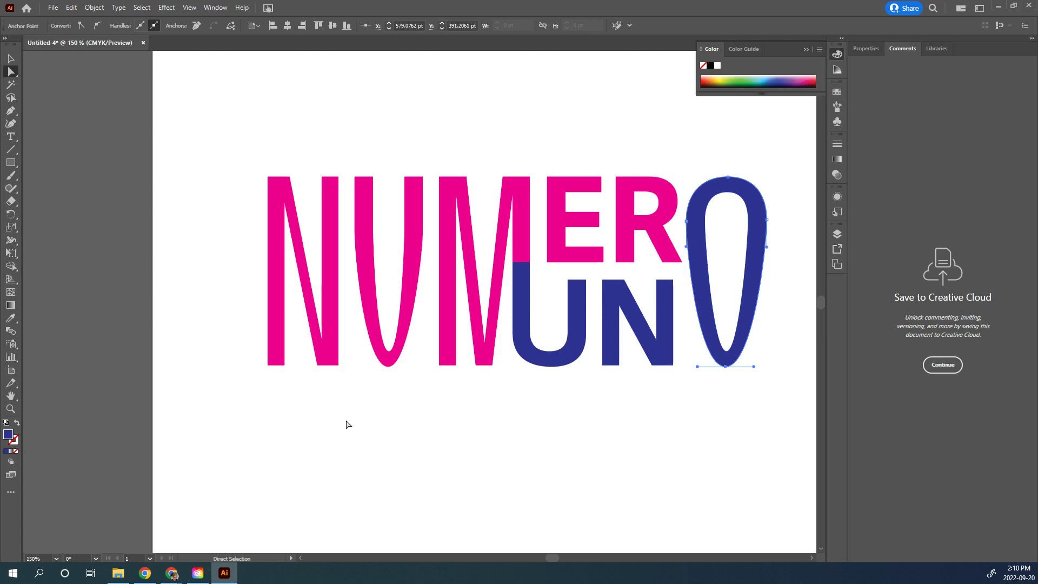
{"action": "left_click", "coordinate": [483, 422]}
{"action": "left_click", "coordinate": [11, 63]}
{"action": "left_click_drag", "start_coordinate": [206, 370], "coordinate": [799, 368]}
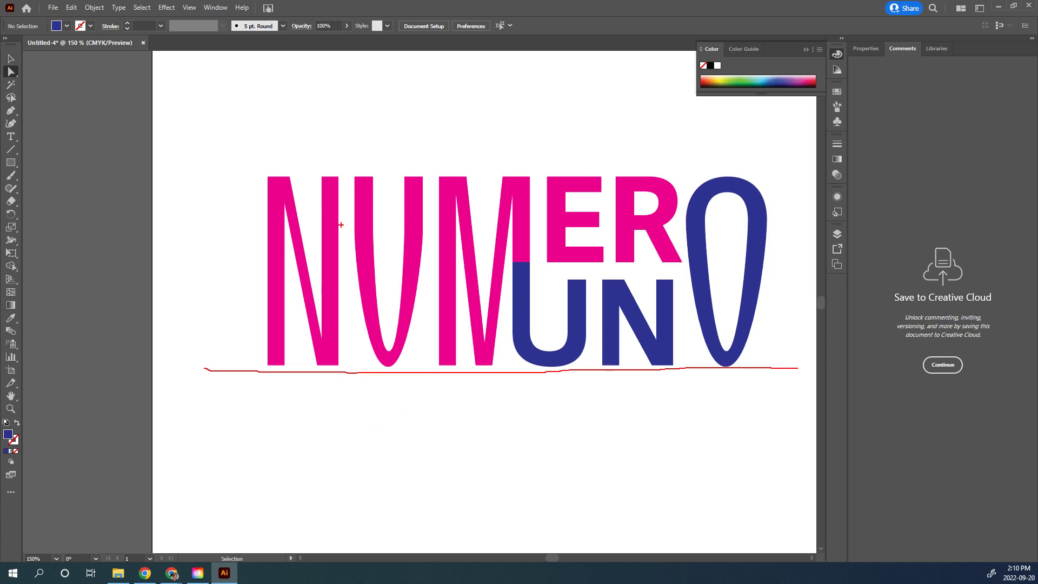
{"action": "mouse_move", "coordinate": [325, 277]}
{"action": "left_mouse_down"}
{"action": "mouse_move", "coordinate": [290, 331]}
{"action": "mouse_move", "coordinate": [348, 310]}
{"action": "left_mouse_up"}
{"action": "mouse_move", "coordinate": [515, 252]}
{"action": "left_mouse_down"}
{"action": "mouse_move", "coordinate": [511, 281]}
{"action": "mouse_move", "coordinate": [535, 253]}
{"action": "left_mouse_up"}
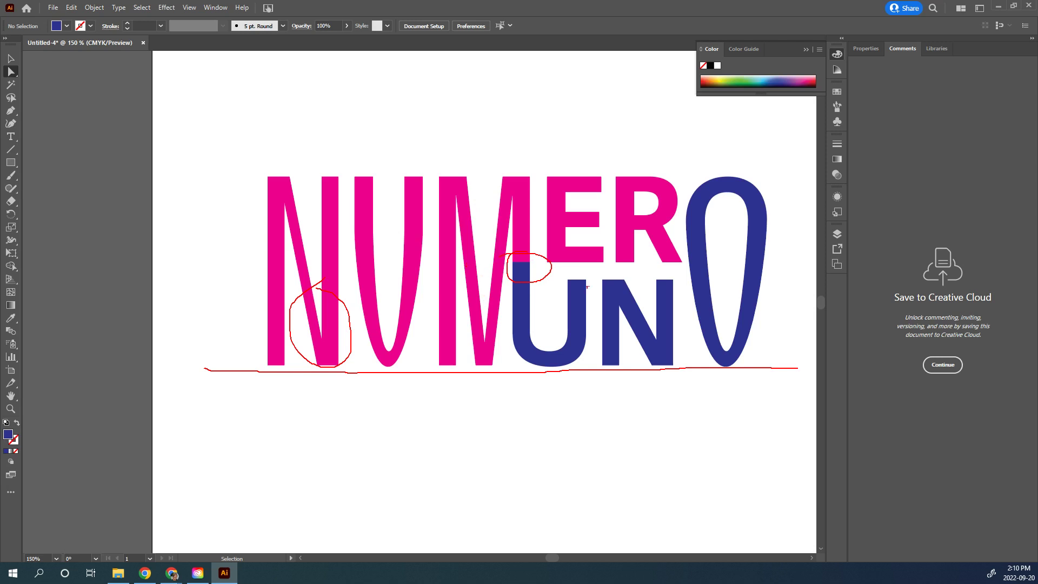
{"action": "mouse_move", "coordinate": [591, 268]}
{"action": "left_mouse_down"}
{"action": "mouse_move", "coordinate": [590, 278]}
{"action": "mouse_move", "coordinate": [585, 265]}
{"action": "mouse_move", "coordinate": [673, 278]}
{"action": "left_mouse_up"}
{"action": "key", "text": "Escape"}
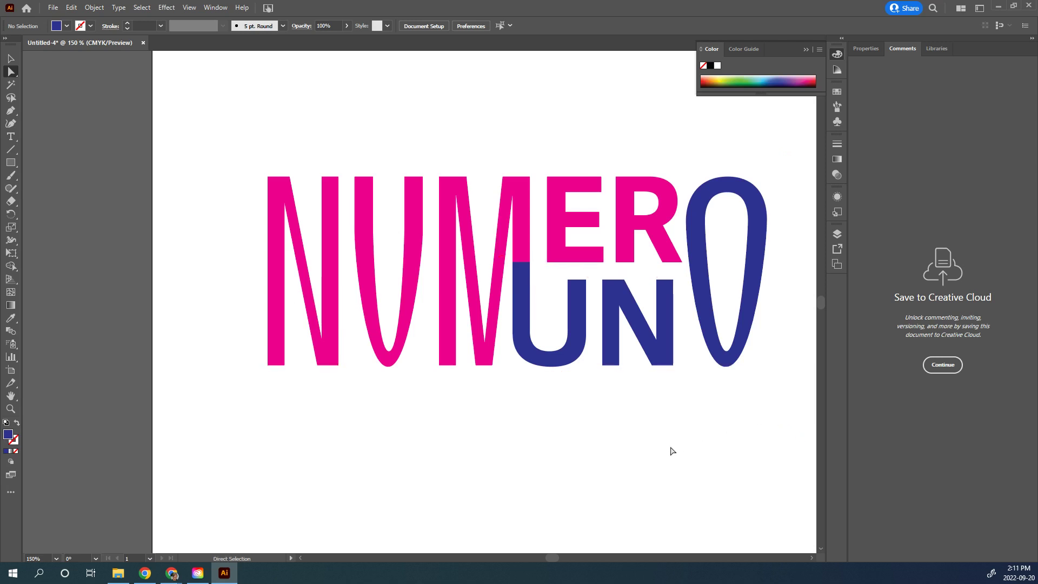